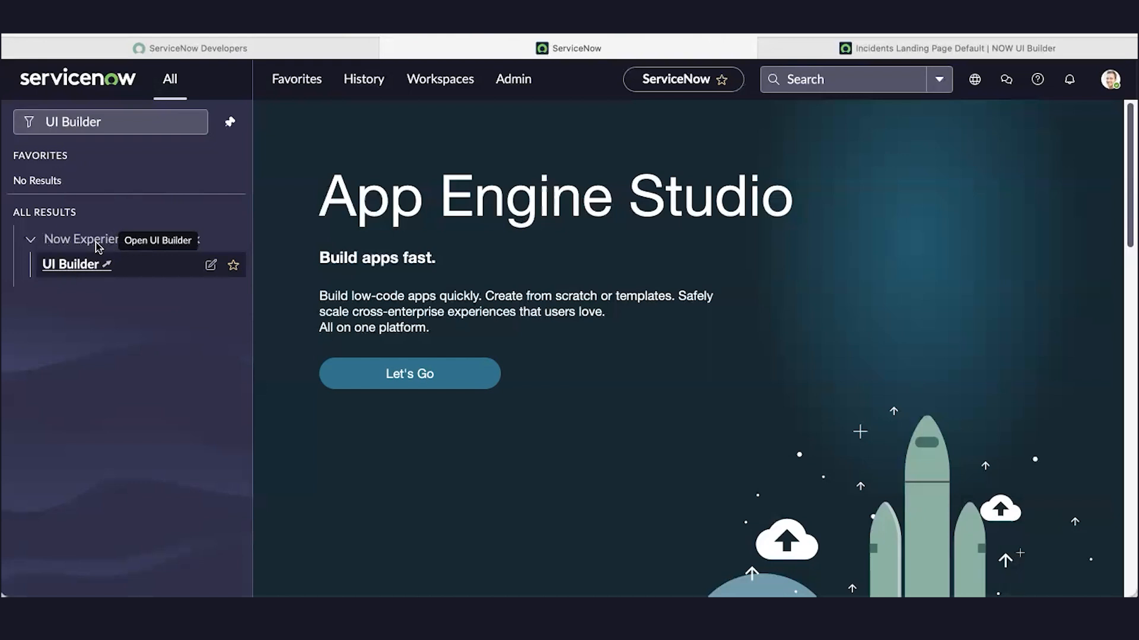
- Open UI Builder and begin a new experience named "Incidents In Last 3 months"
click(104, 264)
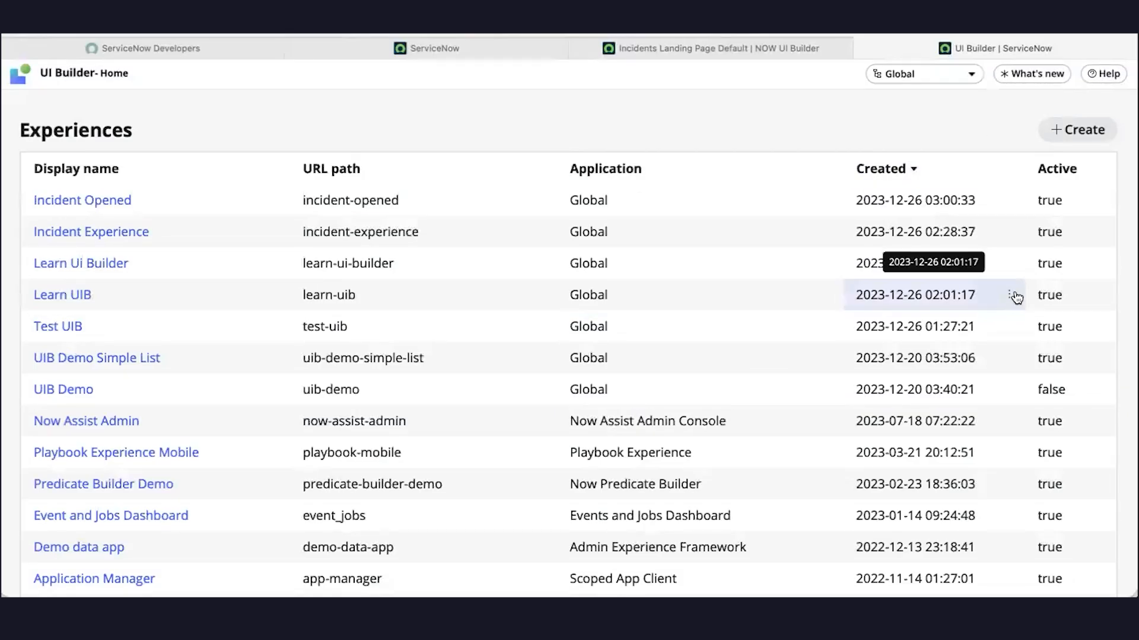
click(1077, 133)
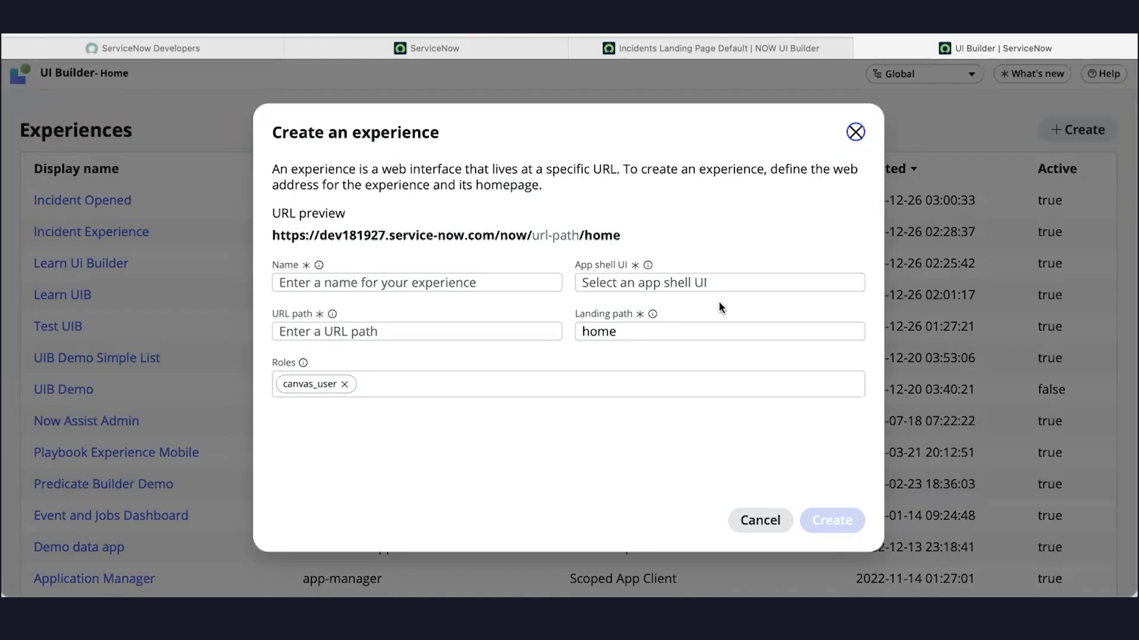
click(408, 285)
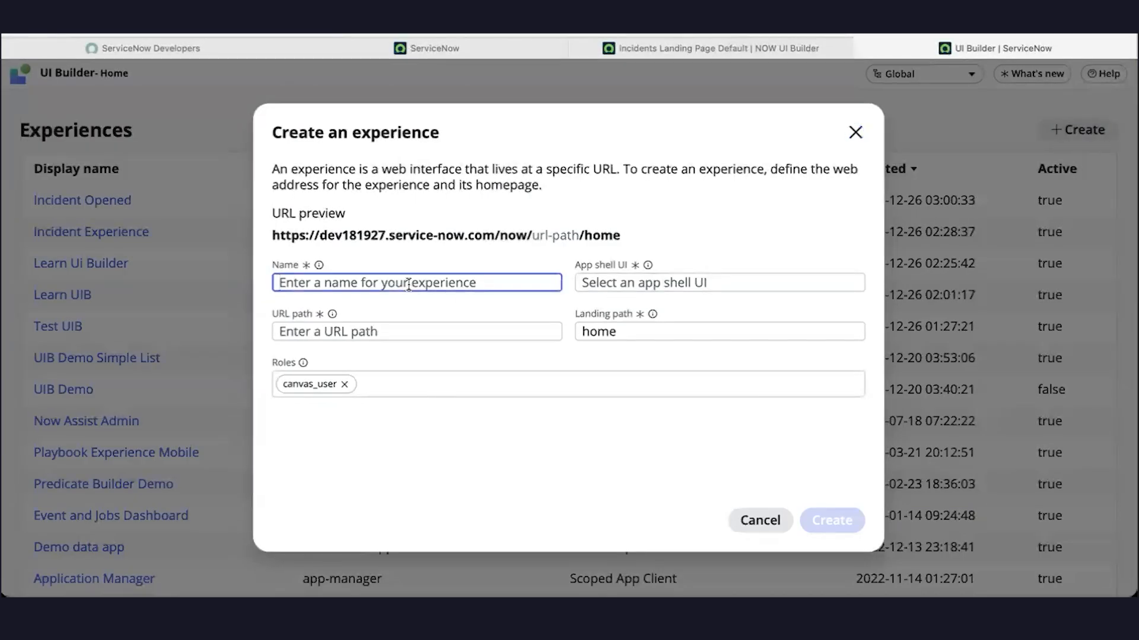
text(Incidents )
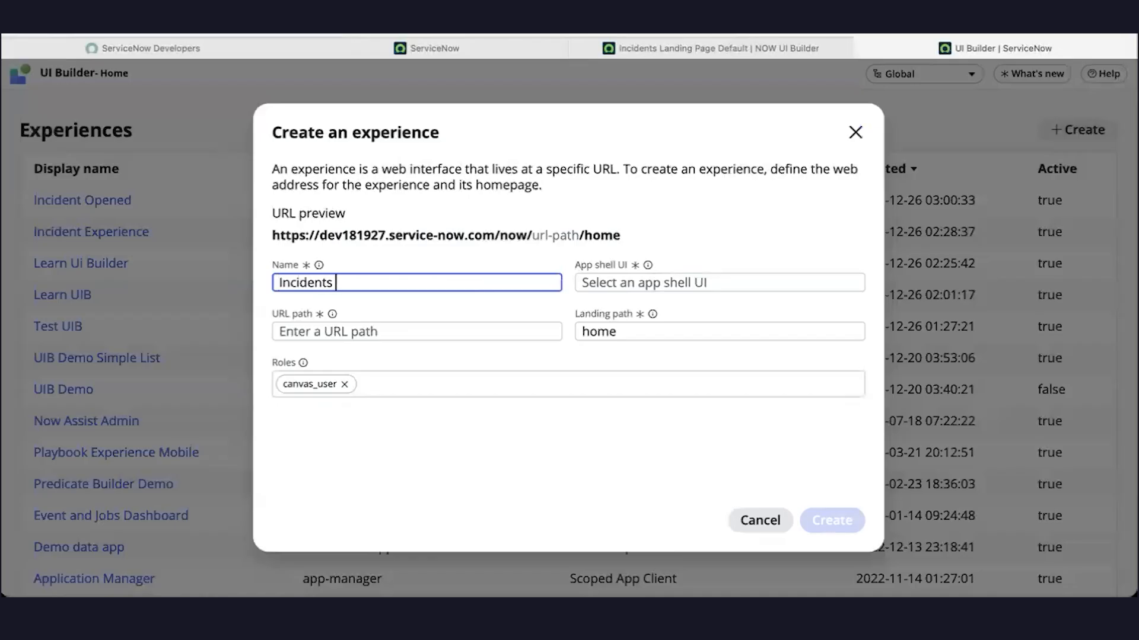
text(In Last 2)
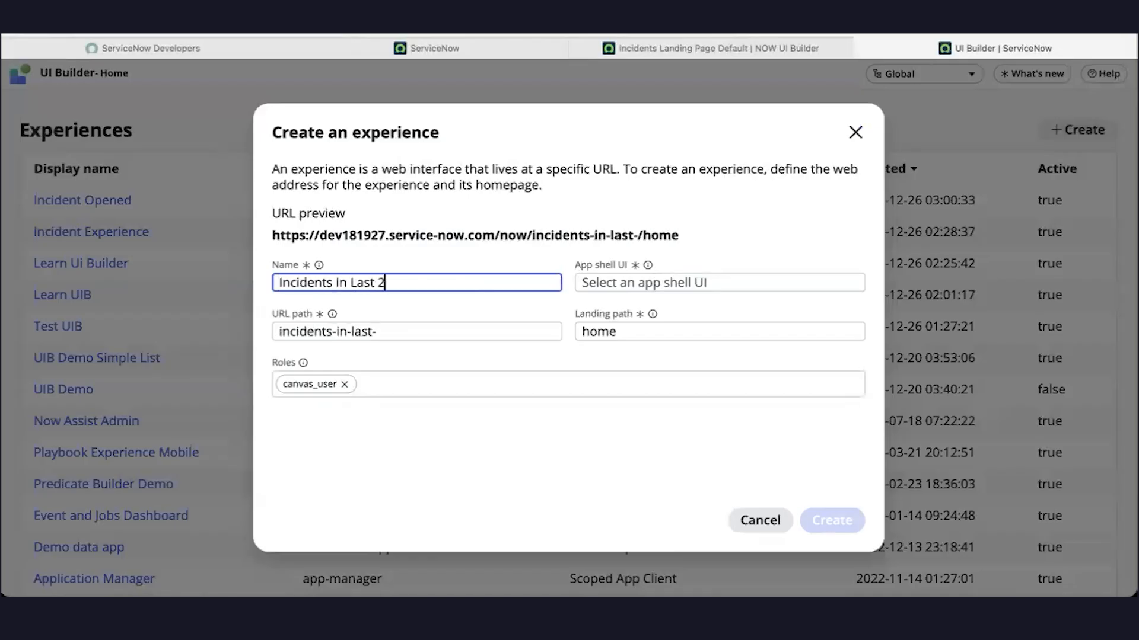
key(BackSpace)
text(3 months)
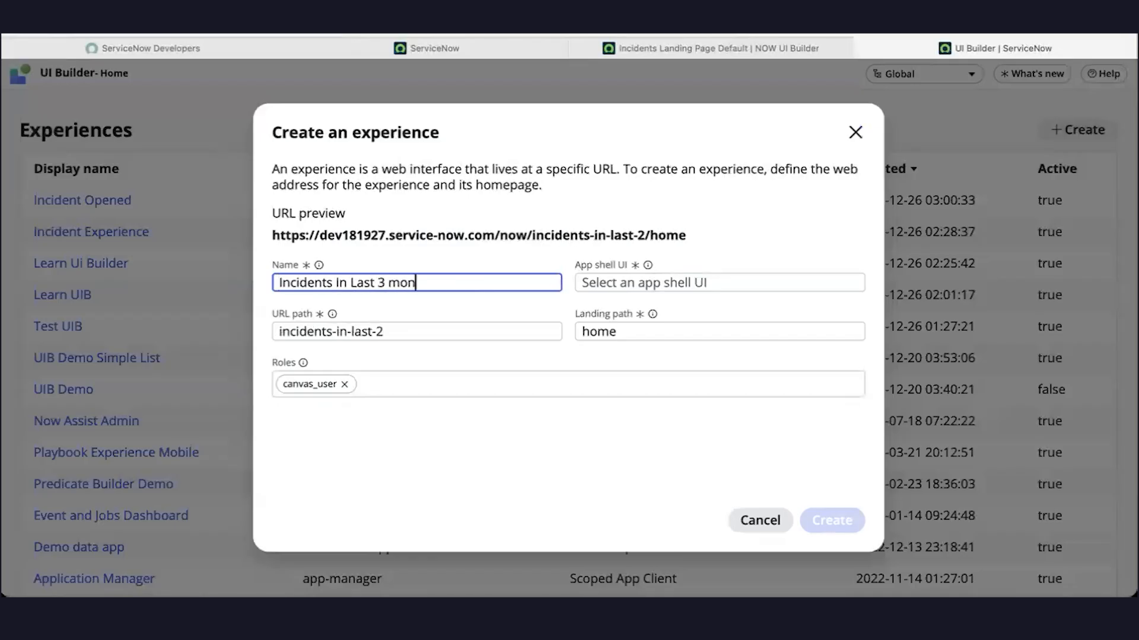
- Assign the Portal App Shell to the experience, create it, and open it for editing
click(653, 284)
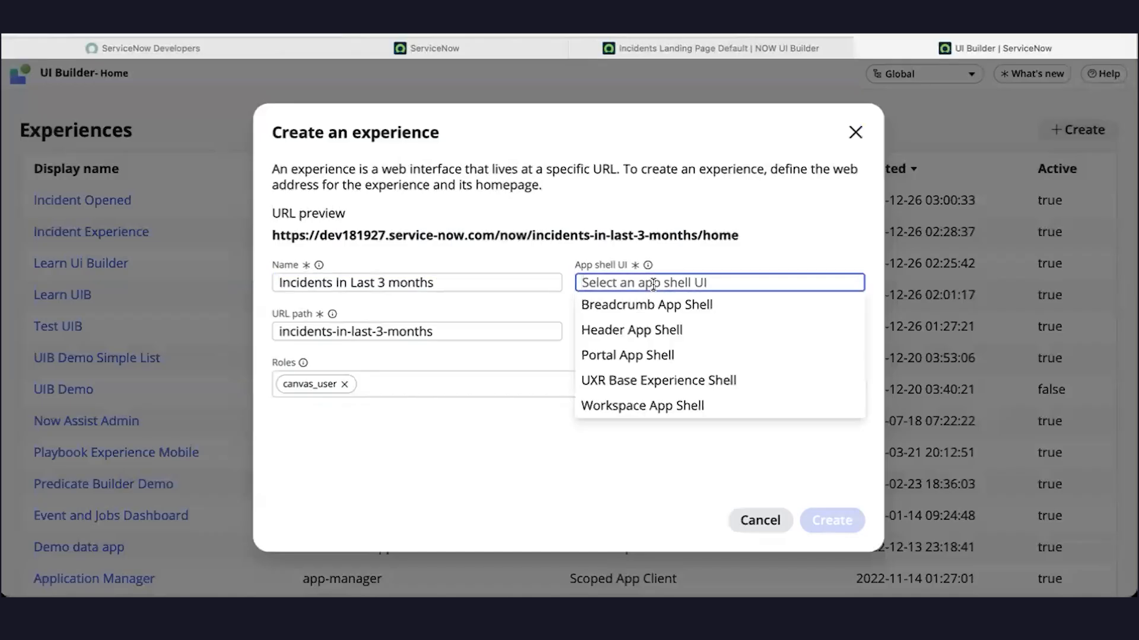
click(657, 354)
click(829, 524)
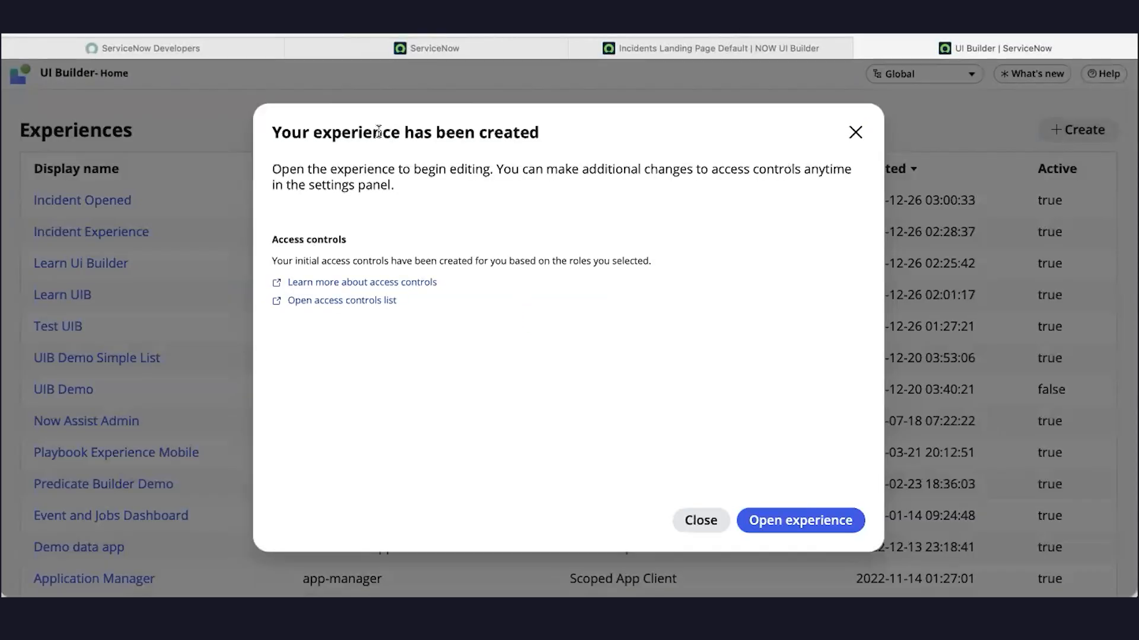
click(784, 523)
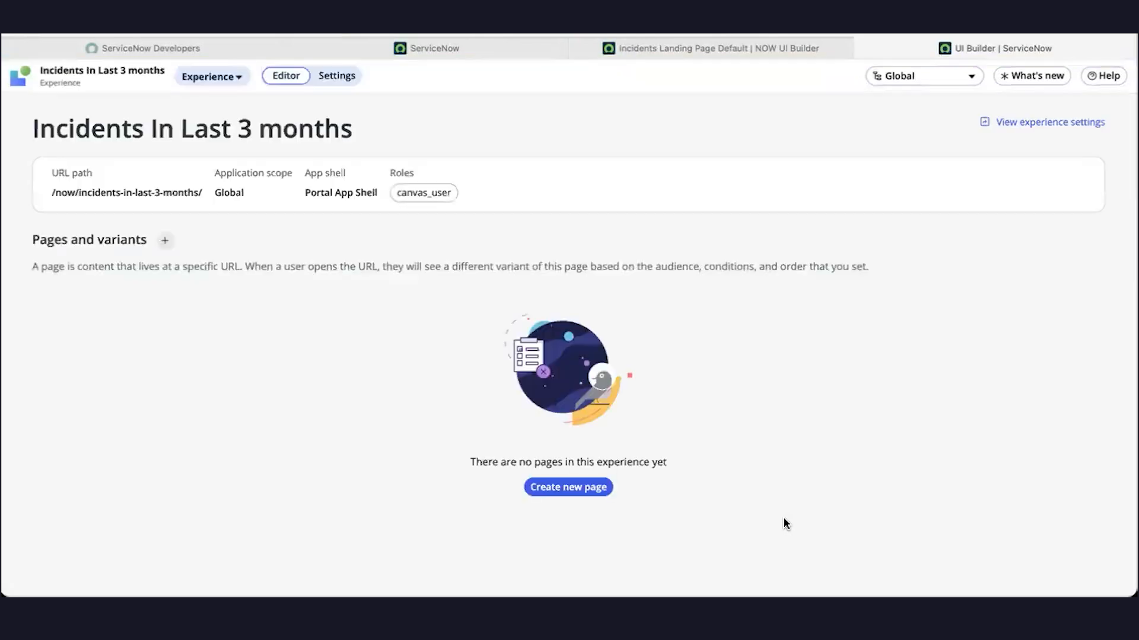
- Check the experience settings, return to the overview, and start a new page from scratch without a template
click(326, 76)
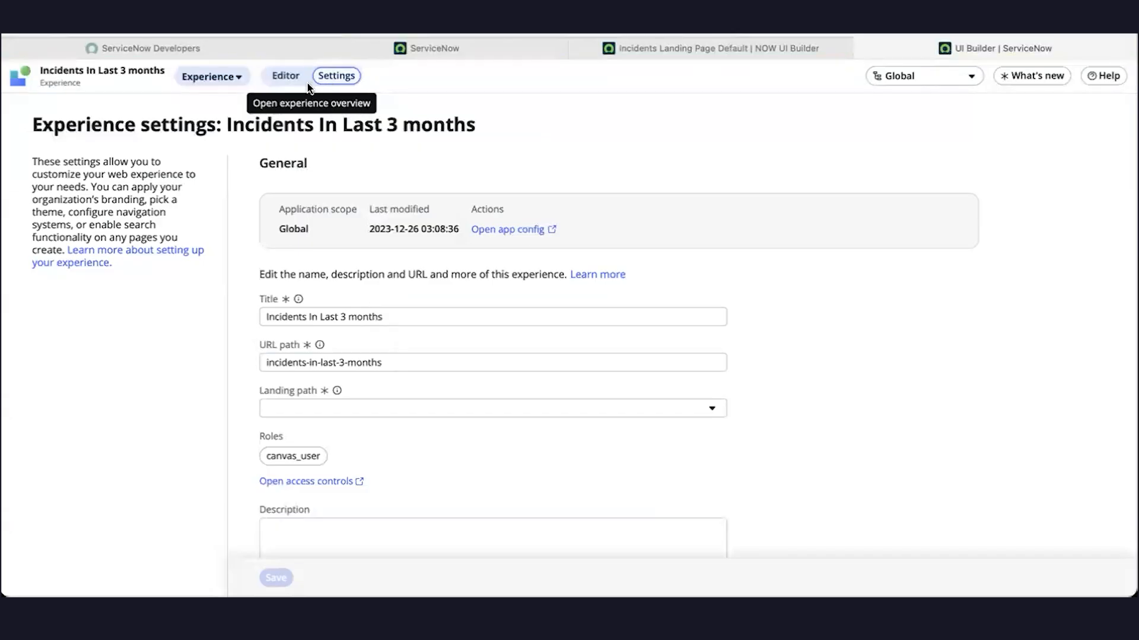
click(286, 73)
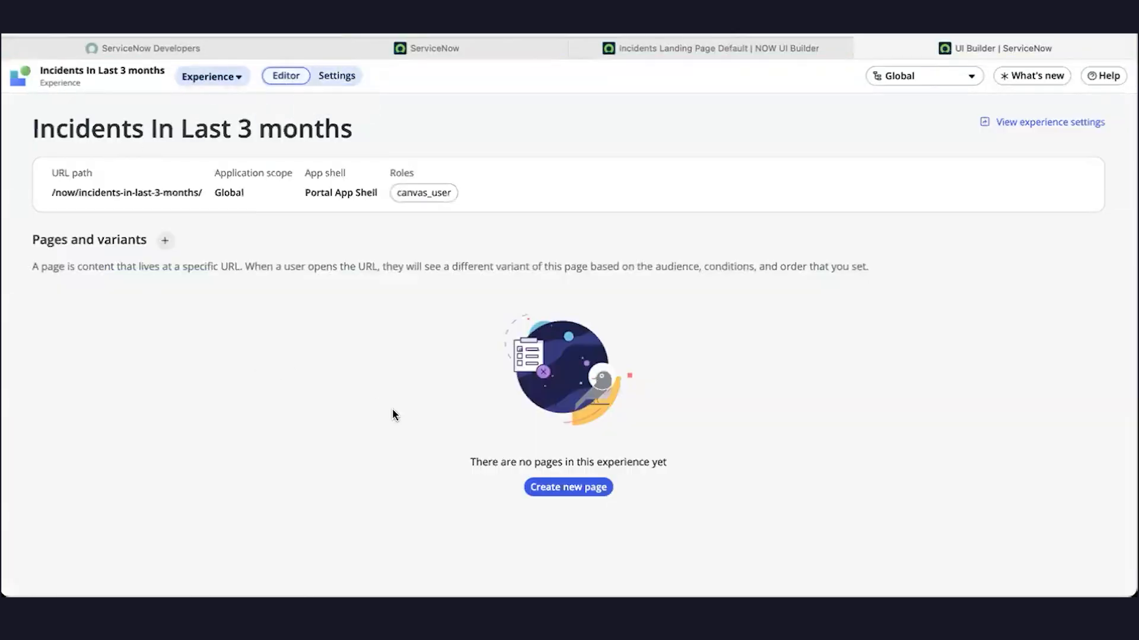
click(590, 494)
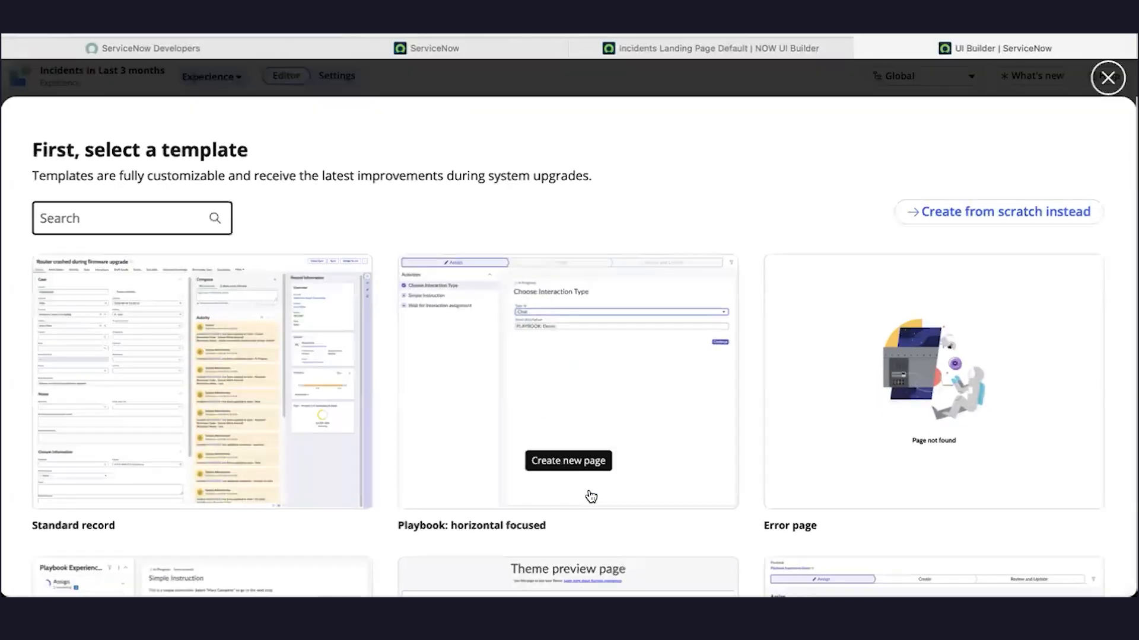
mouse_move(298, 370)
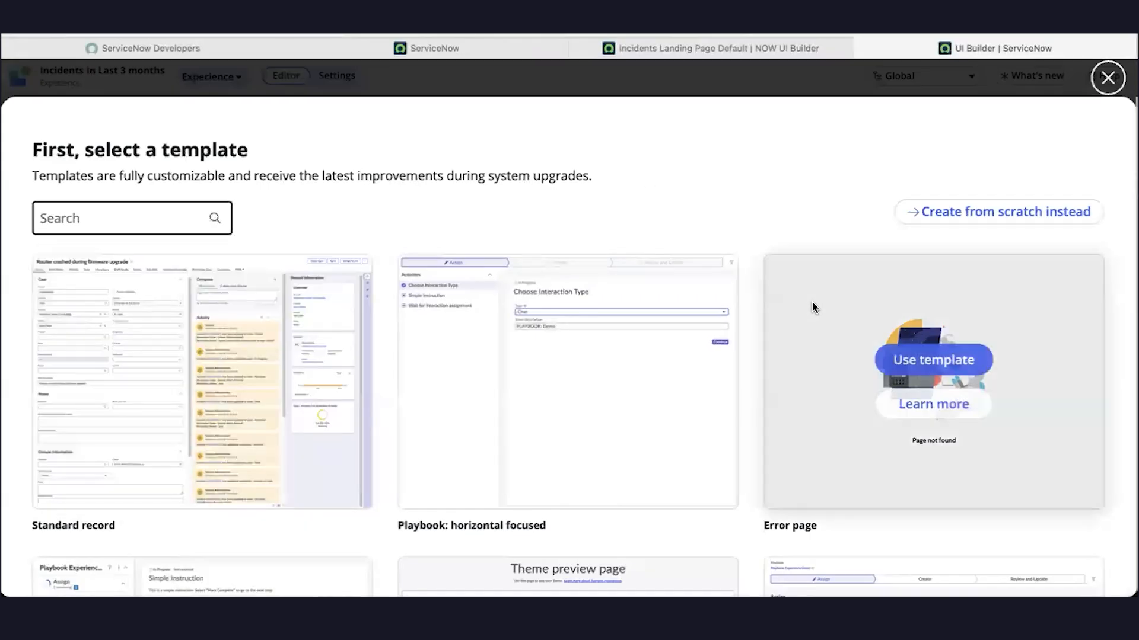
click(961, 224)
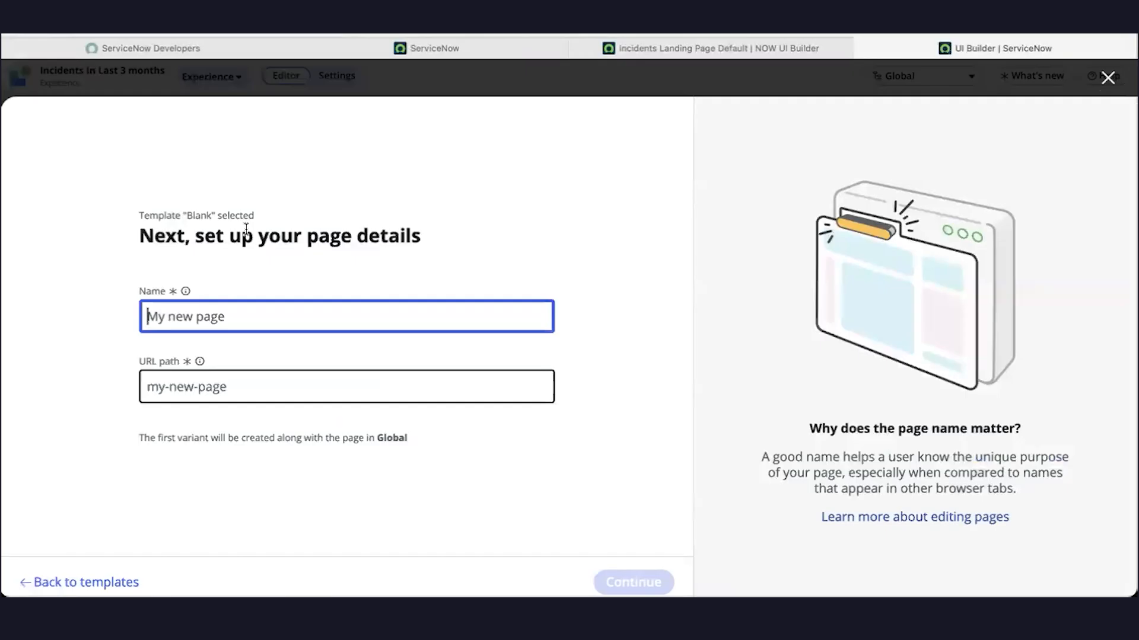
- Name the page "Landing page Default" and accept its URL without adding any required or optional parameters
text(L)
key(BackSpace)
text(Landing pa)
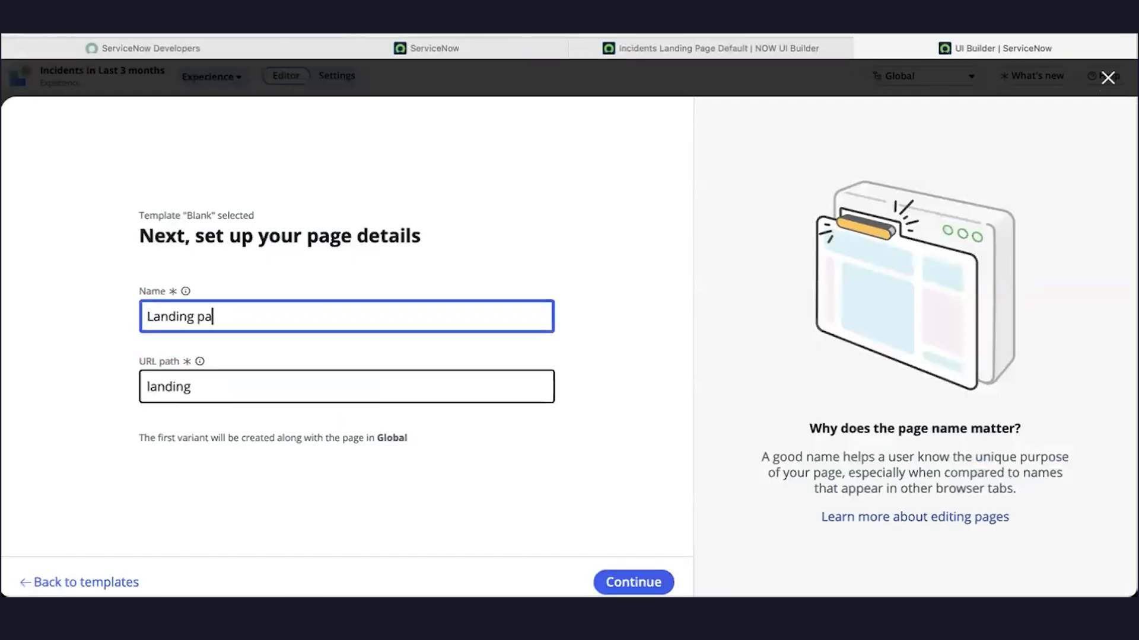
text(ge Default)
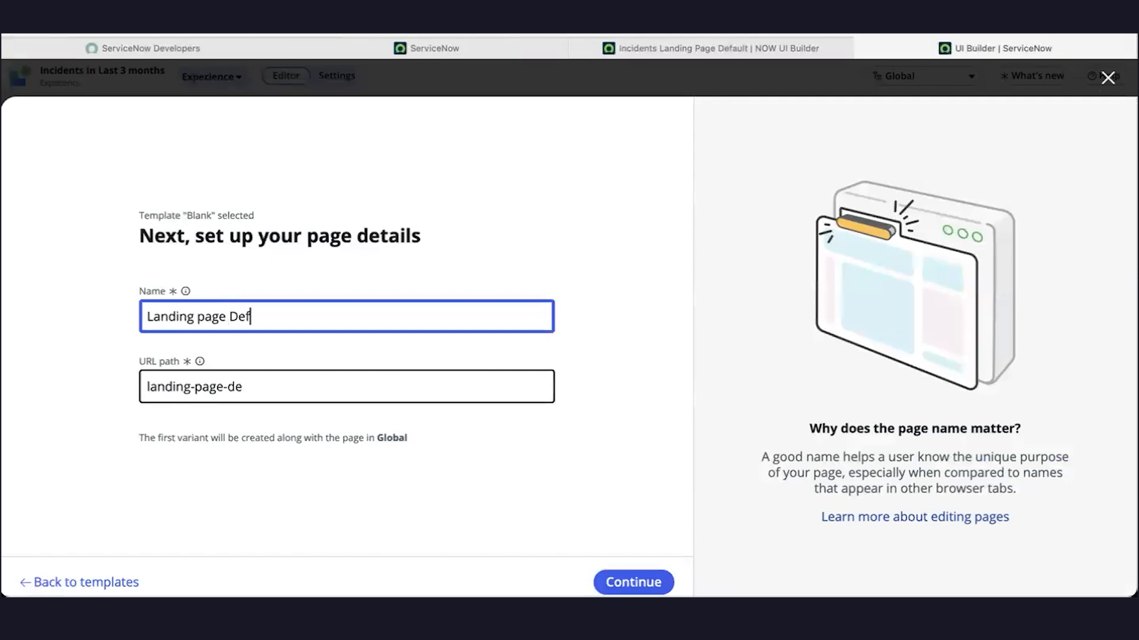
click(656, 580)
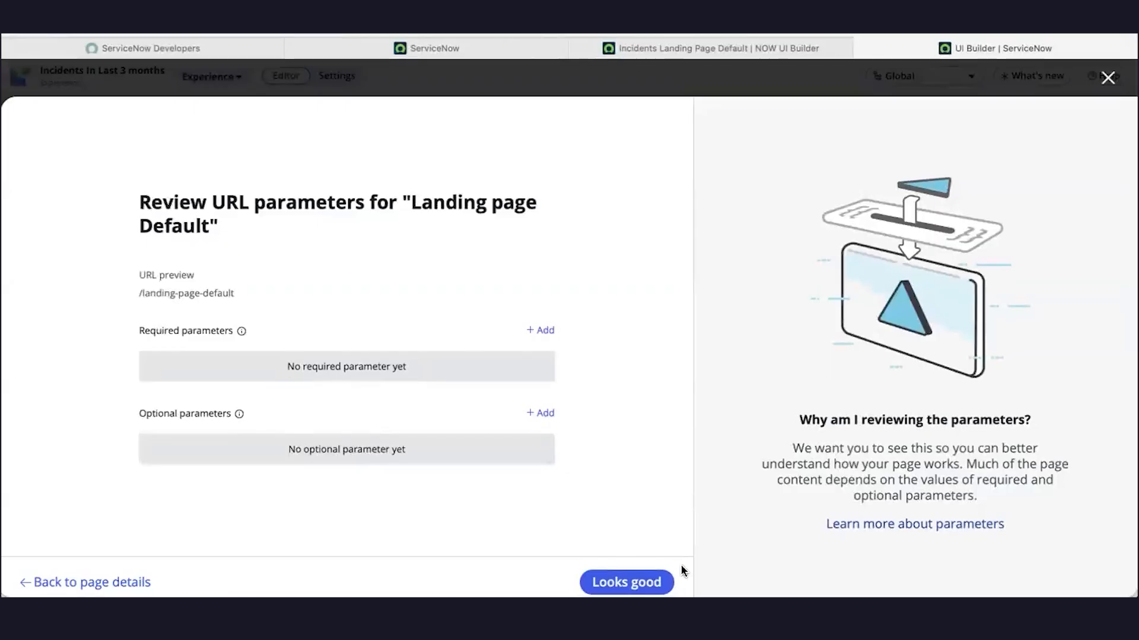
click(625, 581)
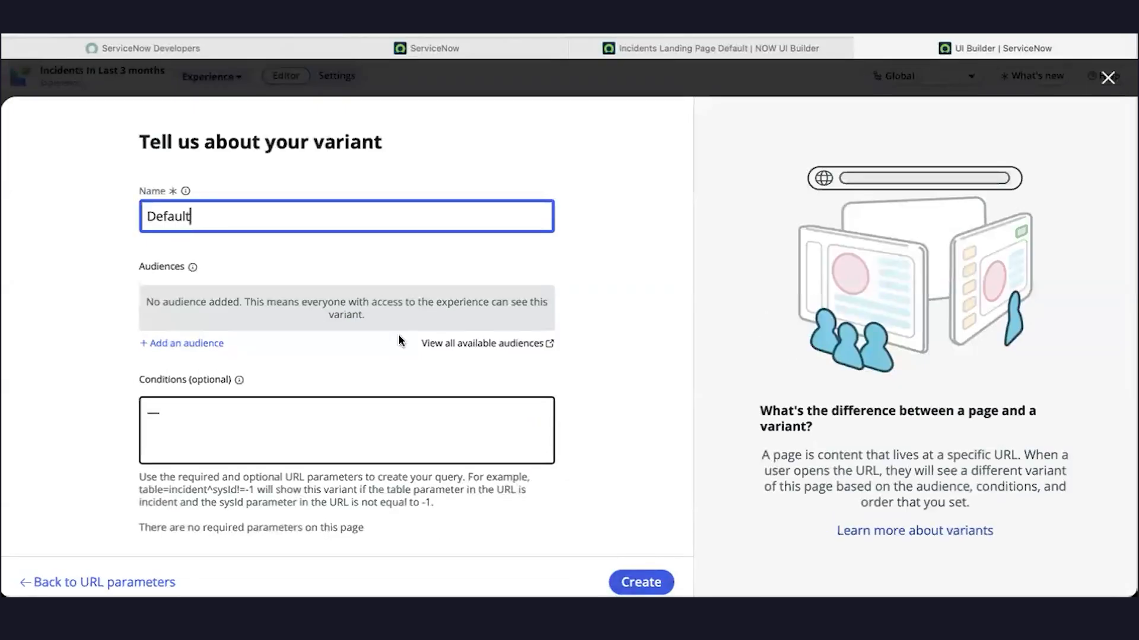
- Rename the page's variant to "Landing Page Variant" and create it without audiences or conditions
double_click(175, 216)
key(BackSpace)
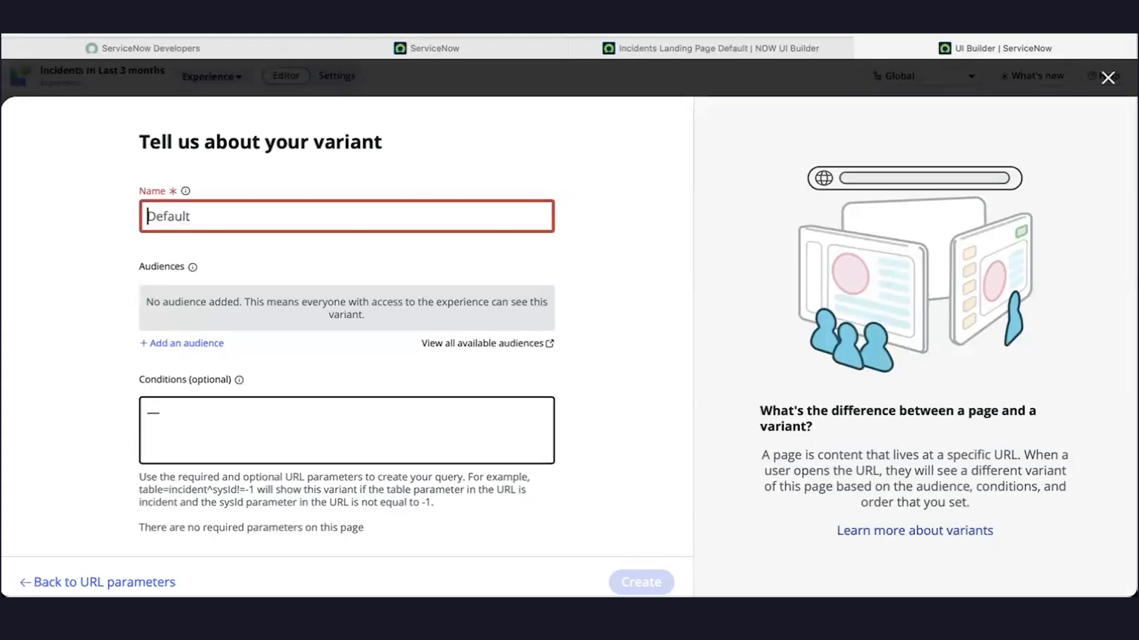
click(62, 206)
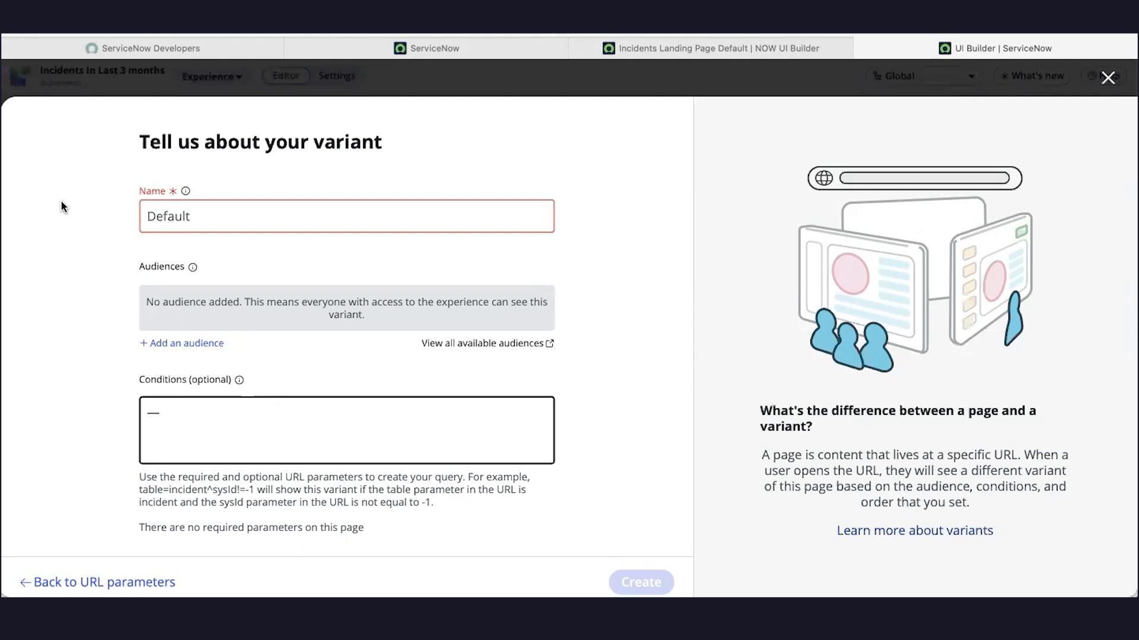
click(213, 211)
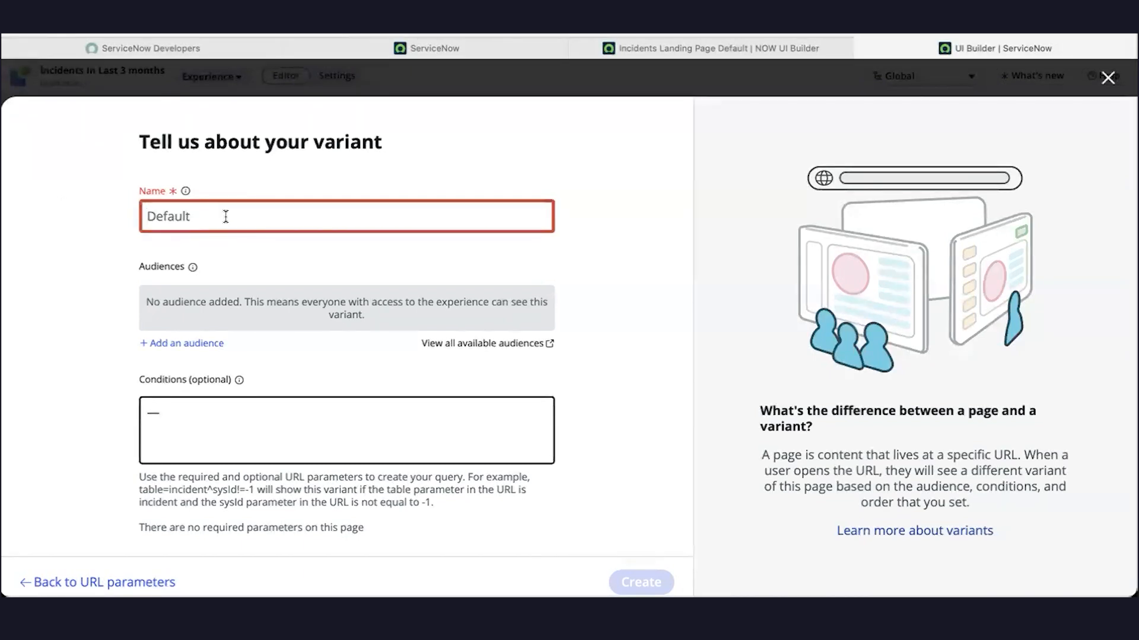
text(Landing Page Variant)
click(597, 362)
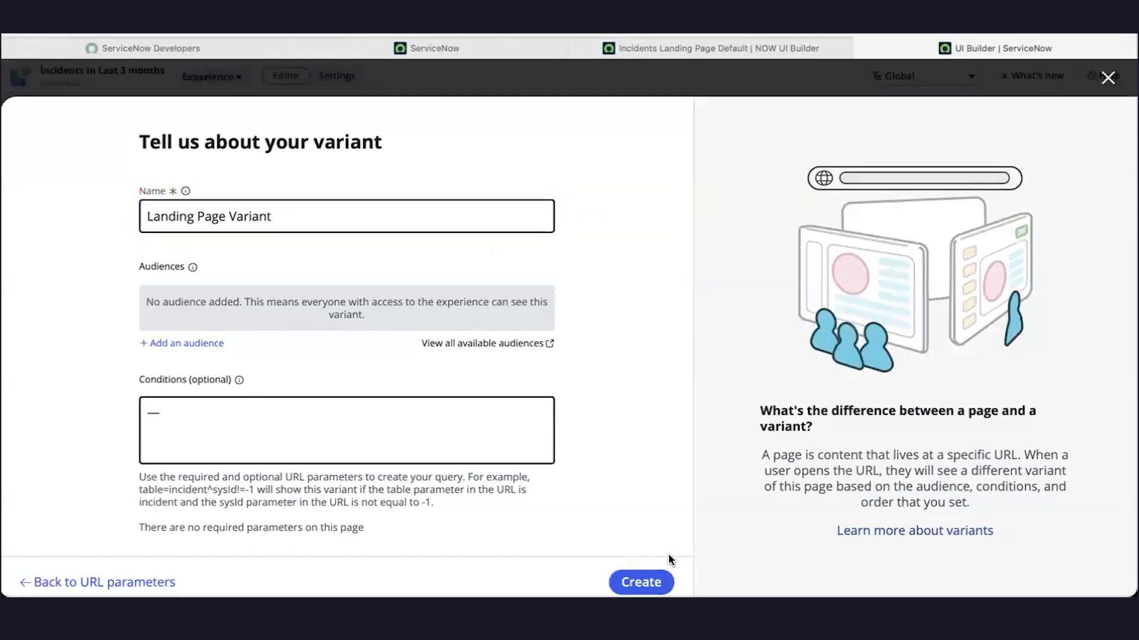
click(641, 582)
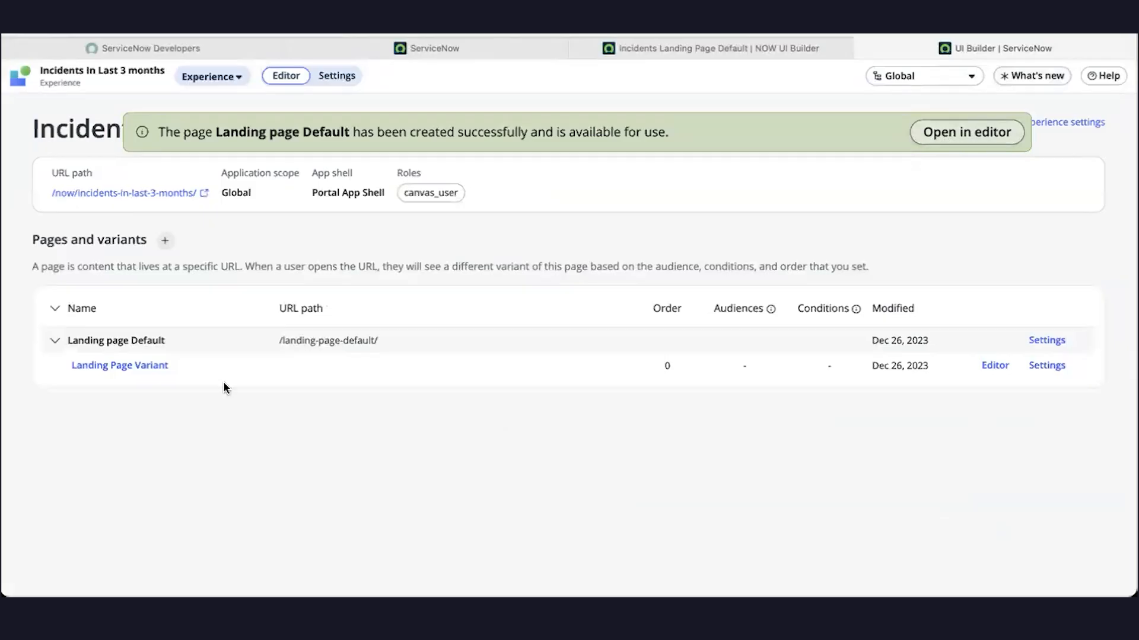
- Open Landing Page Variant in the editor and review the page's configuration, style and event settings
click(121, 367)
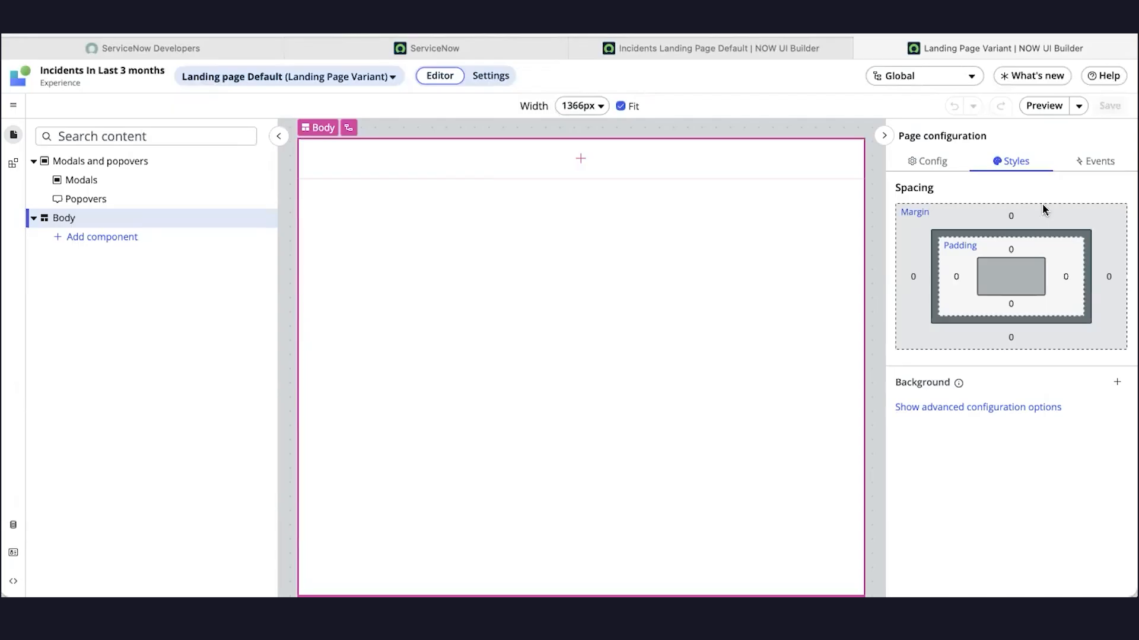
click(929, 167)
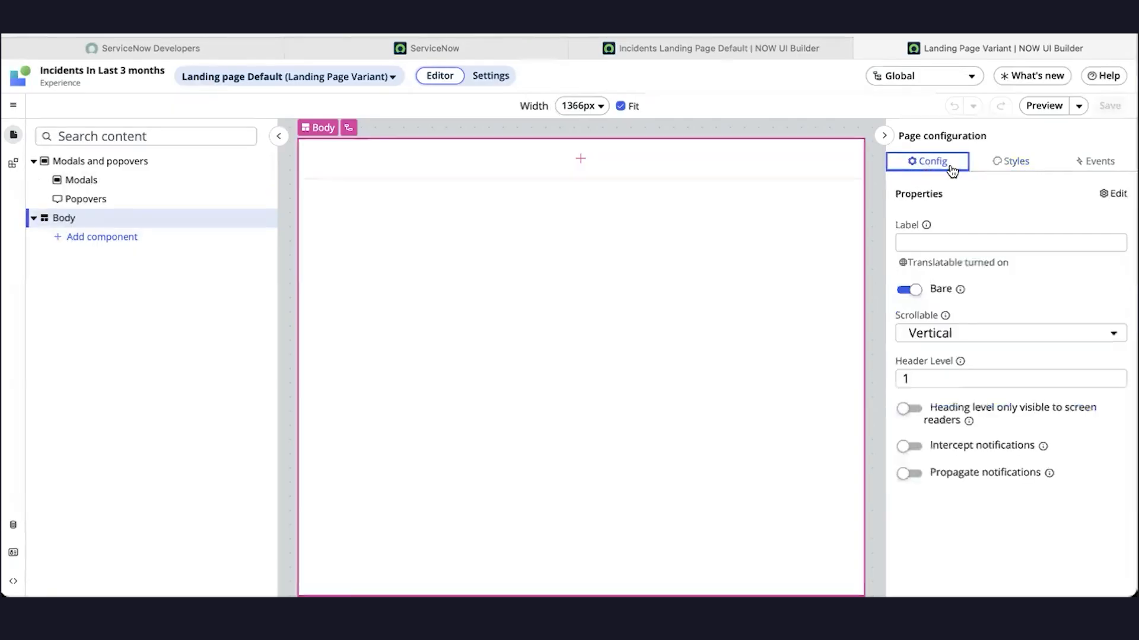
click(1023, 162)
click(1097, 161)
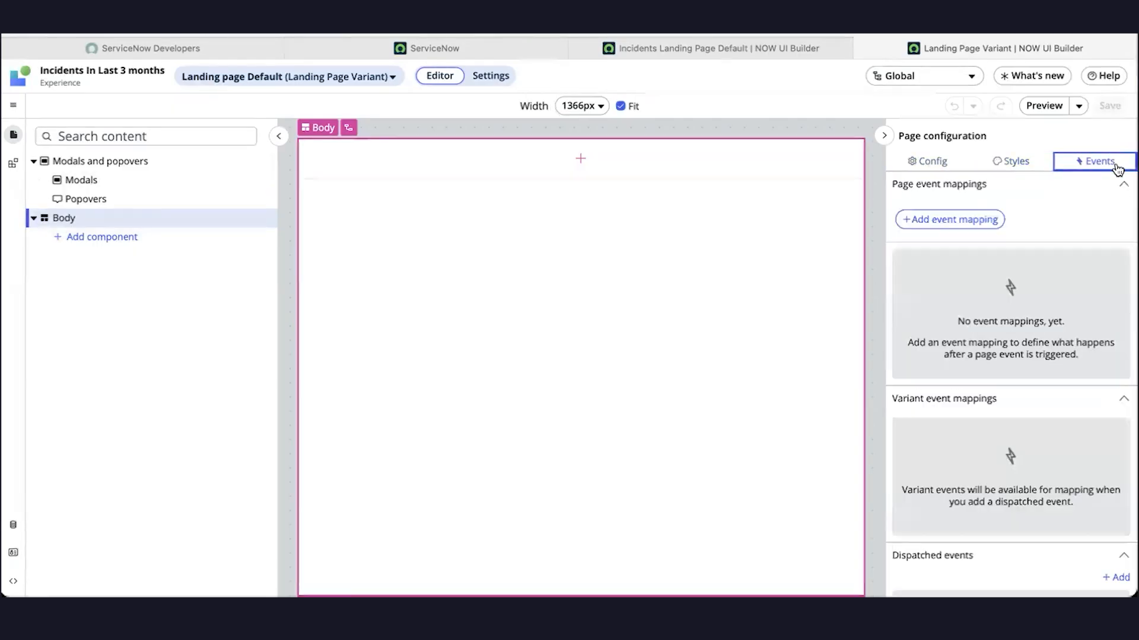
click(941, 170)
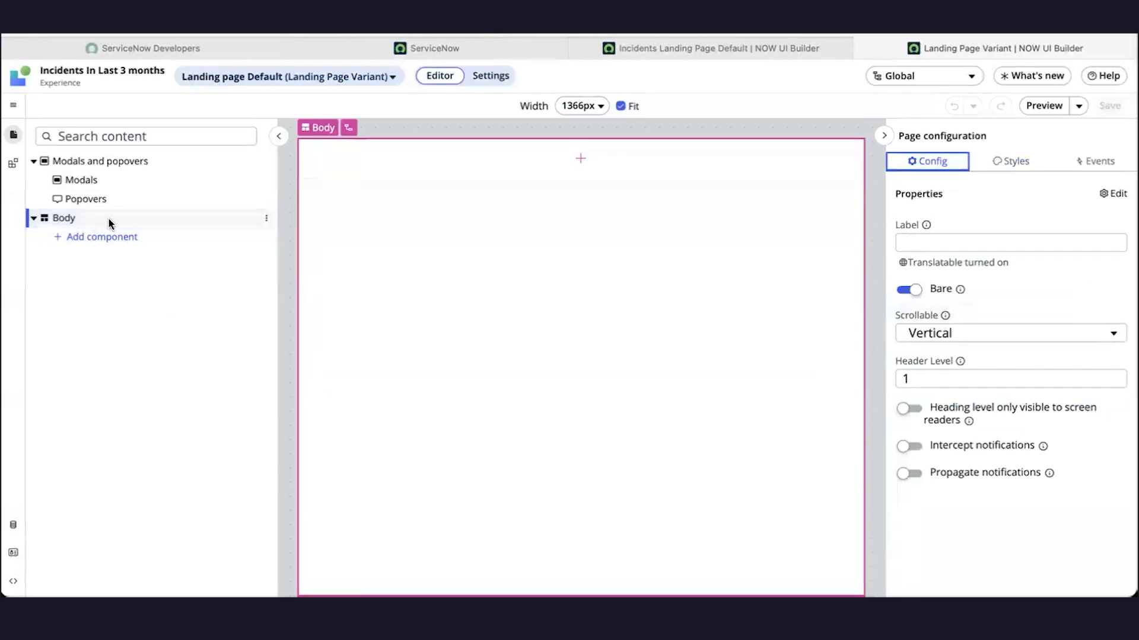
- Add a single-column layout to the page body
click(87, 210)
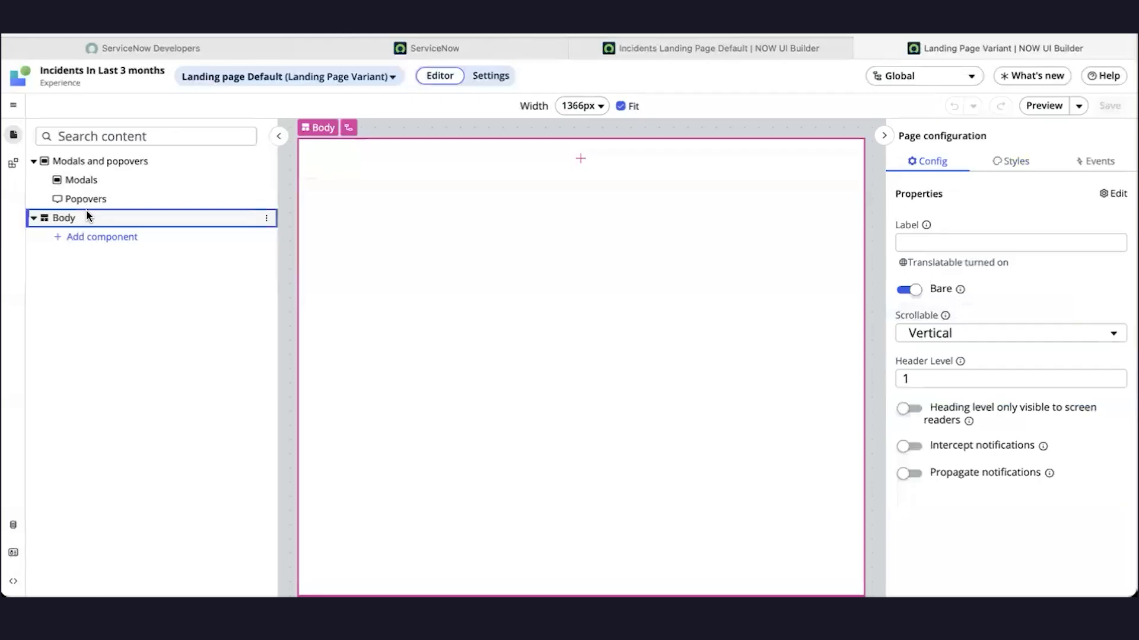
click(105, 243)
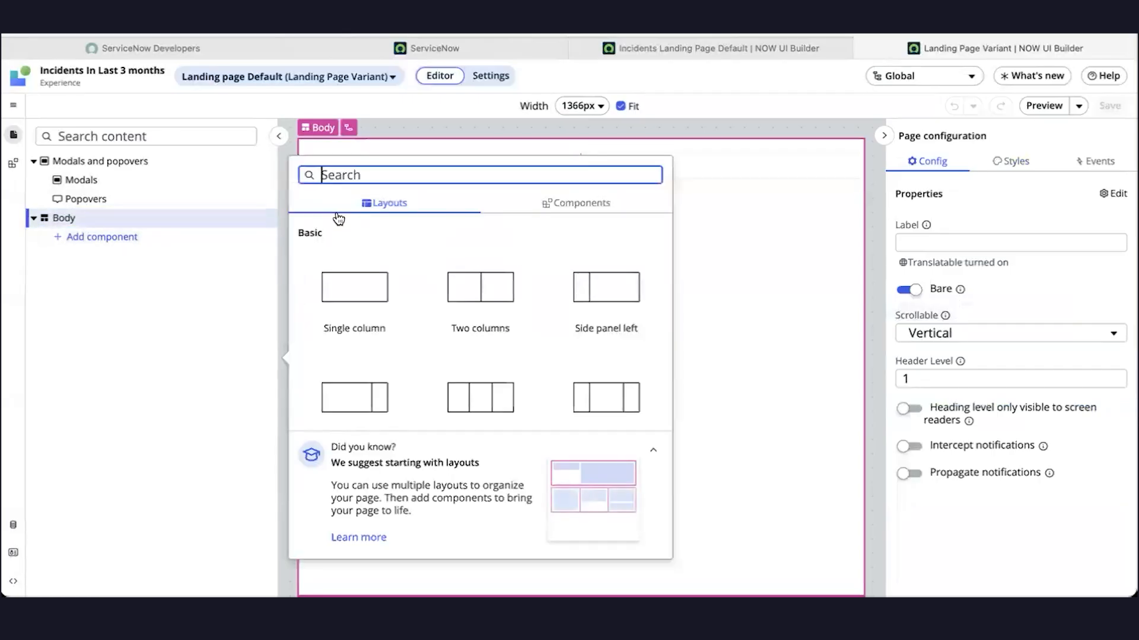
click(377, 294)
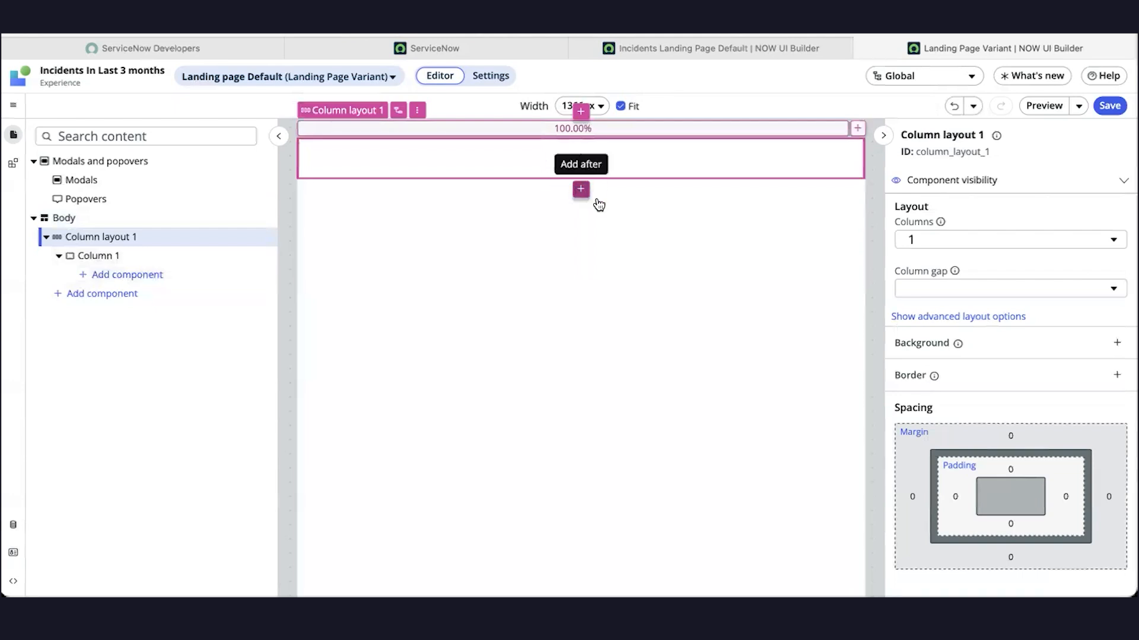
- Search the components for "list" and add the List component inside the layout's column
click(116, 277)
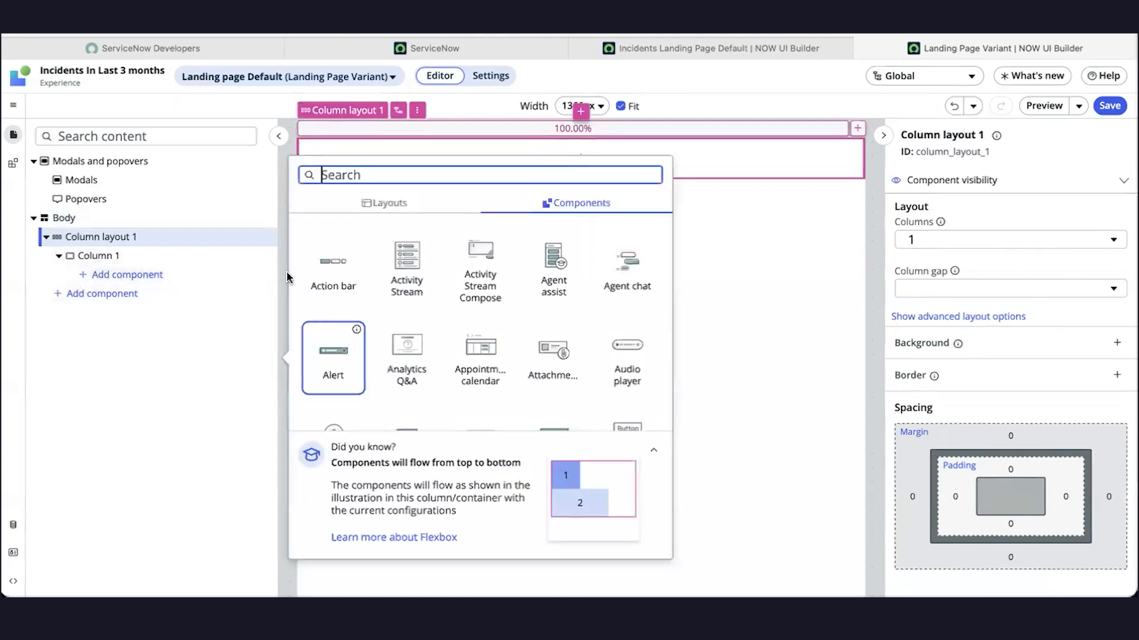
text(list)
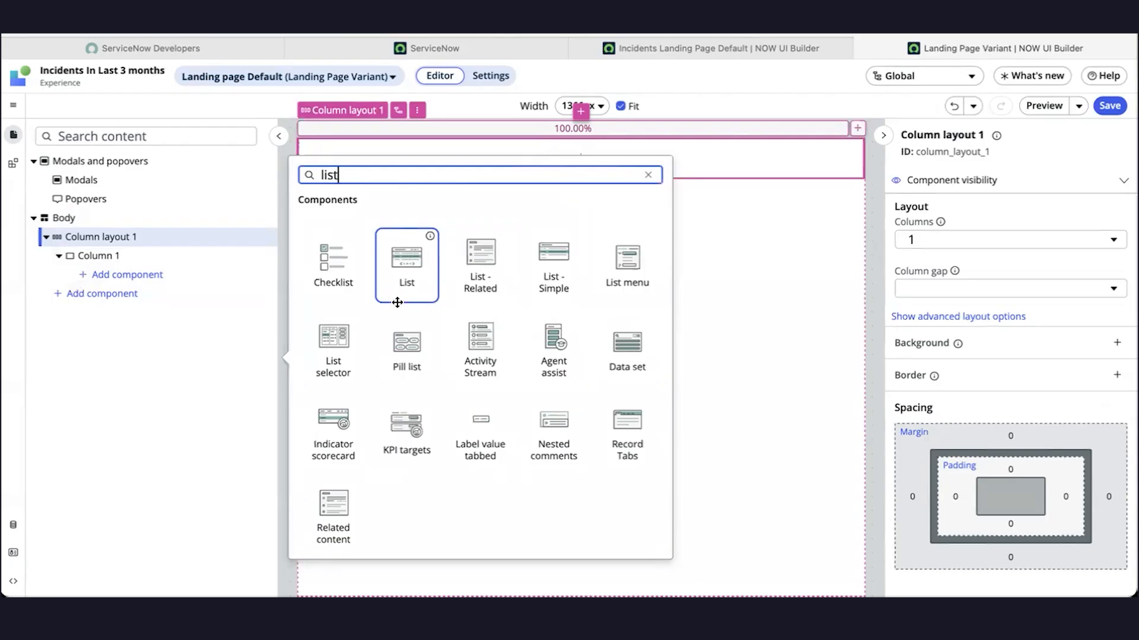
click(406, 275)
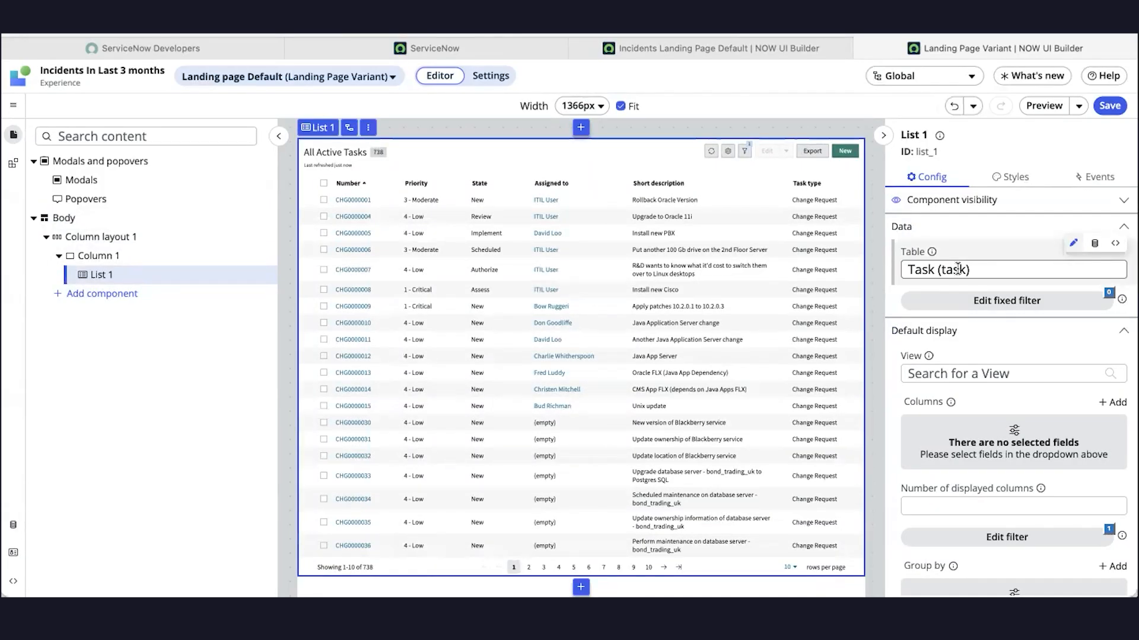
- Set the List component's data table to Incident
click(986, 270)
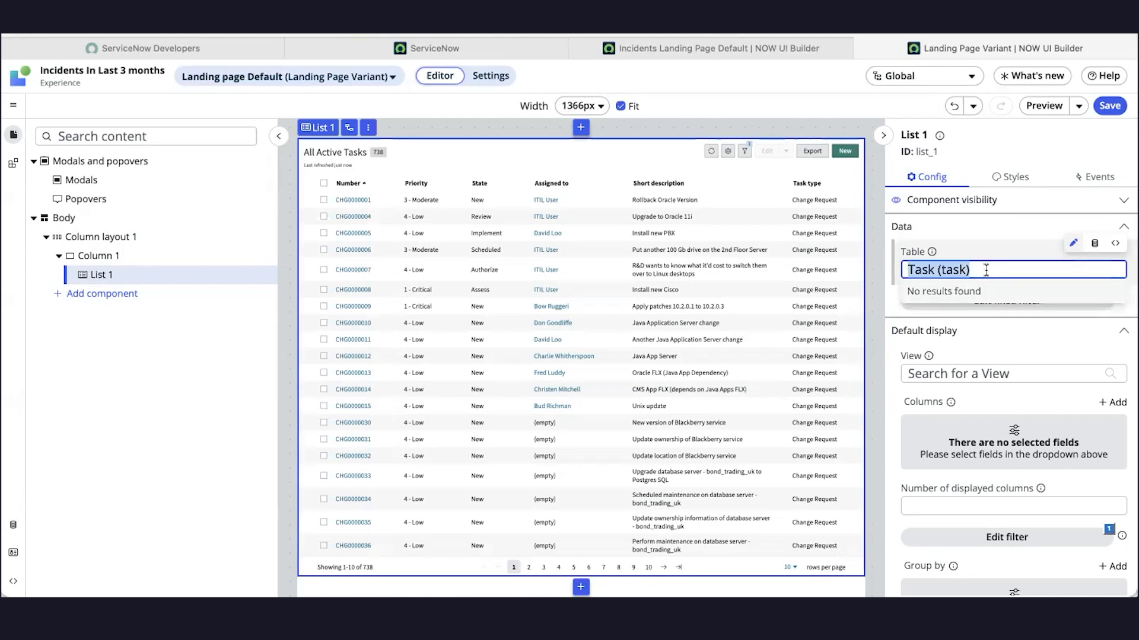
text(Incident)
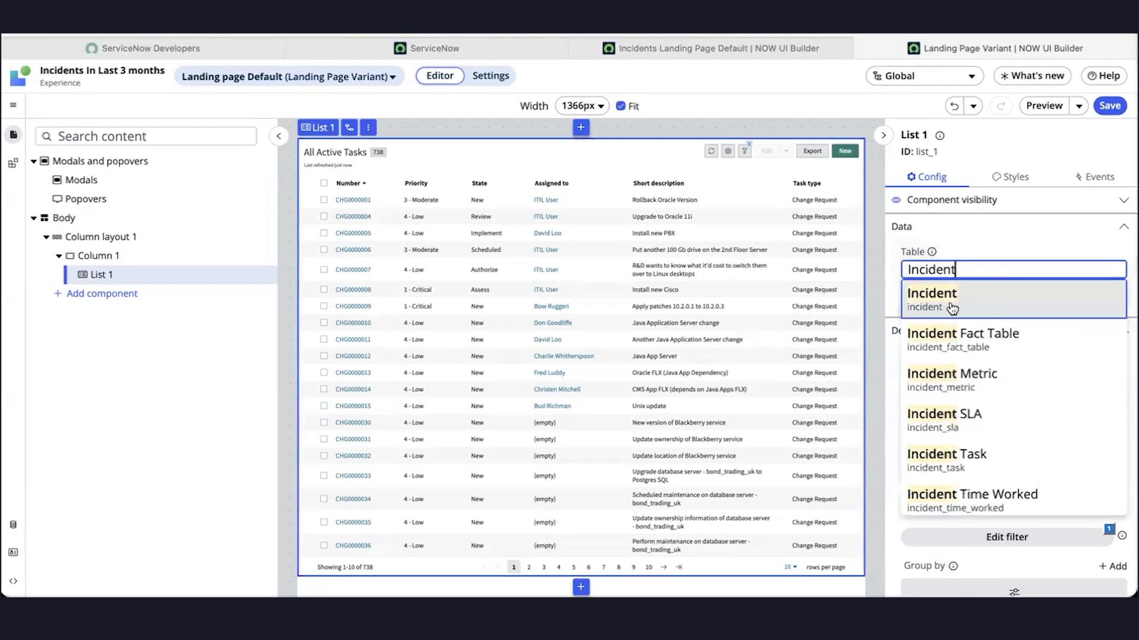
click(950, 307)
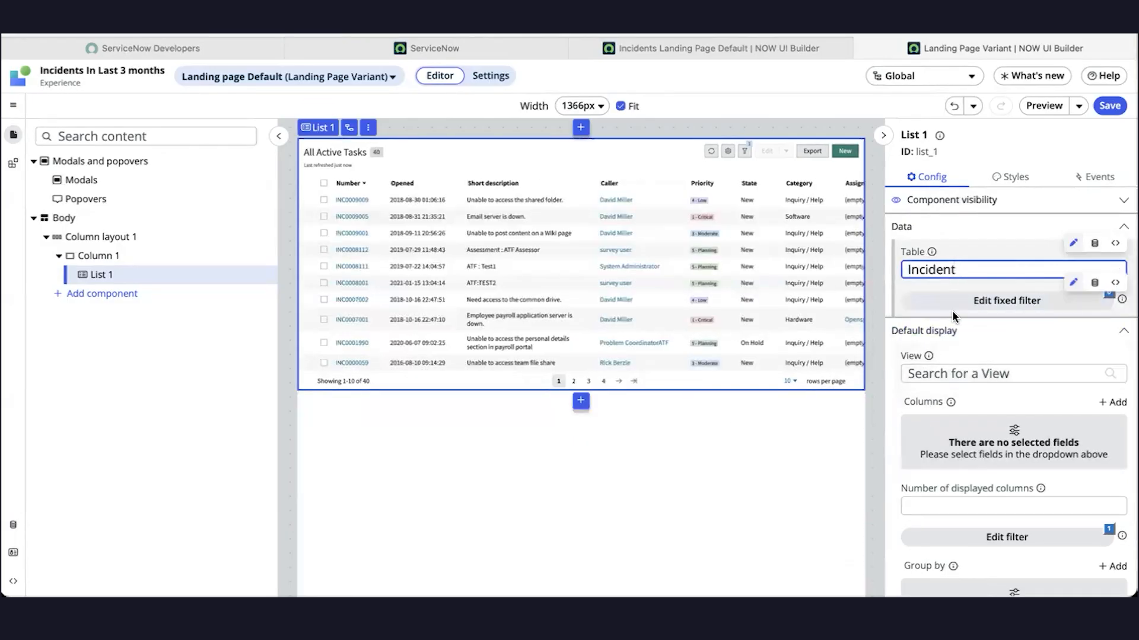
- Start a fixed filter for the list with the condition Opened on 2023-12-03
click(1002, 306)
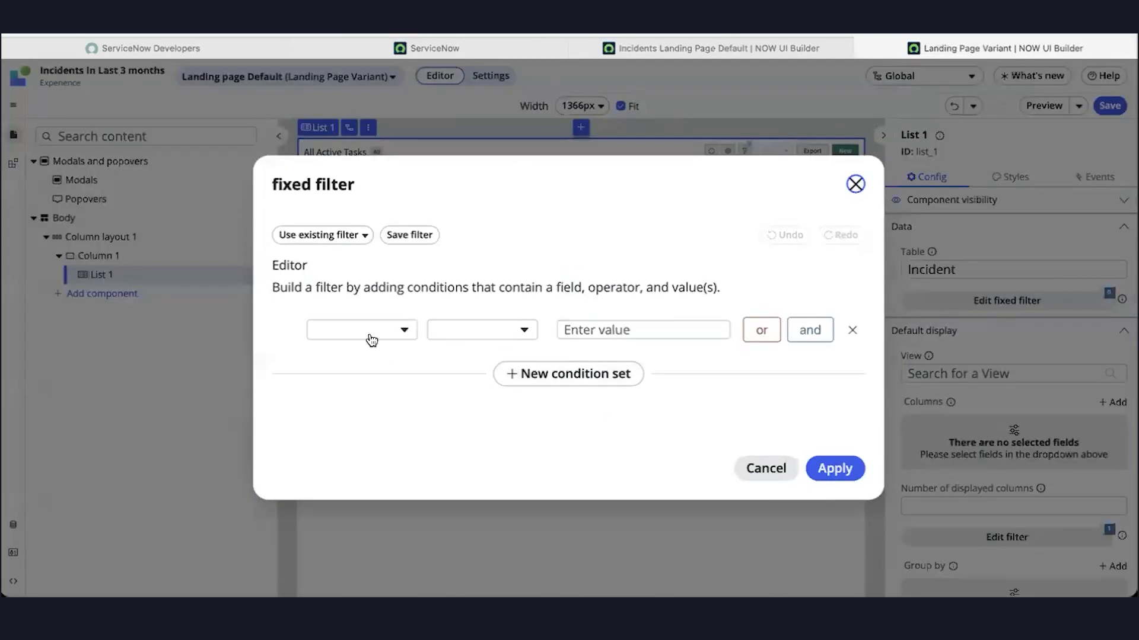
click(371, 331)
text(opene)
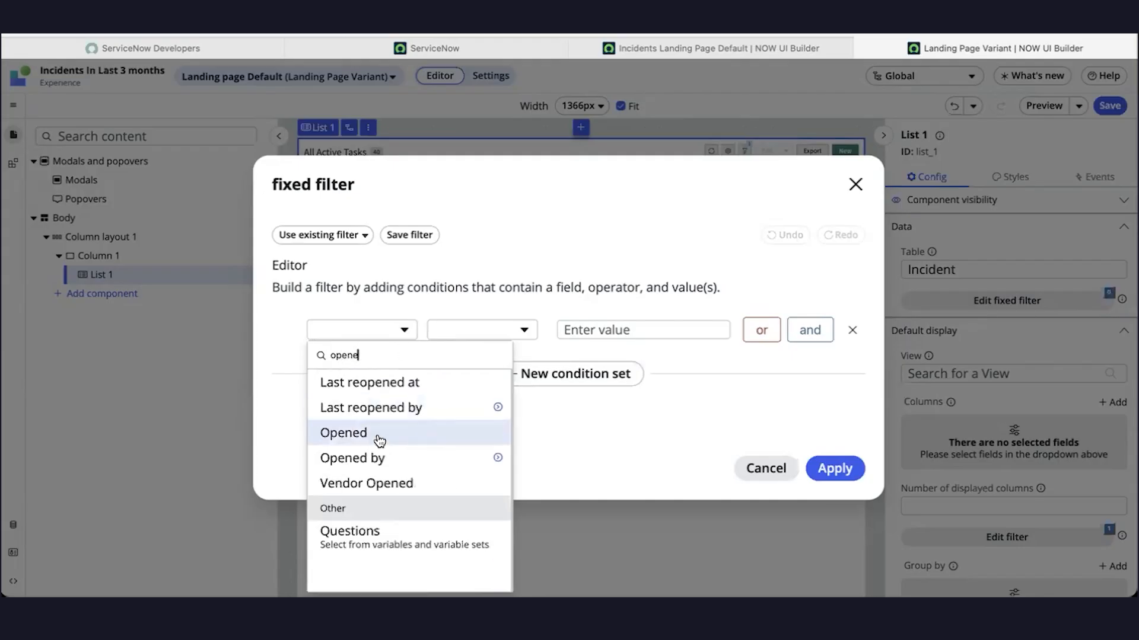
click(376, 432)
click(688, 350)
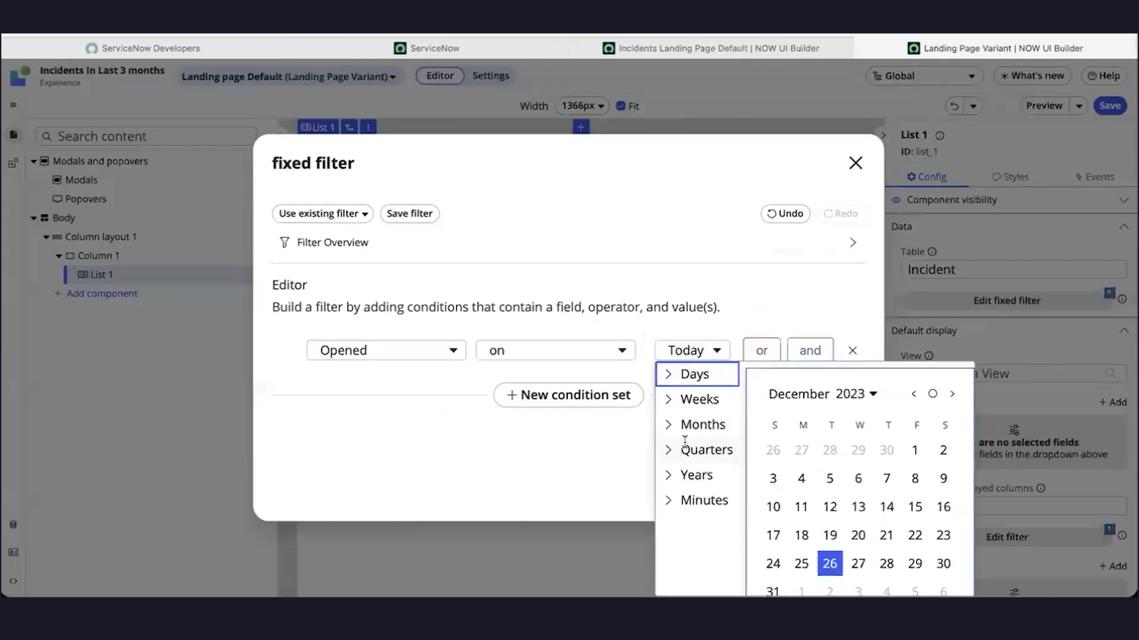
click(669, 425)
click(830, 478)
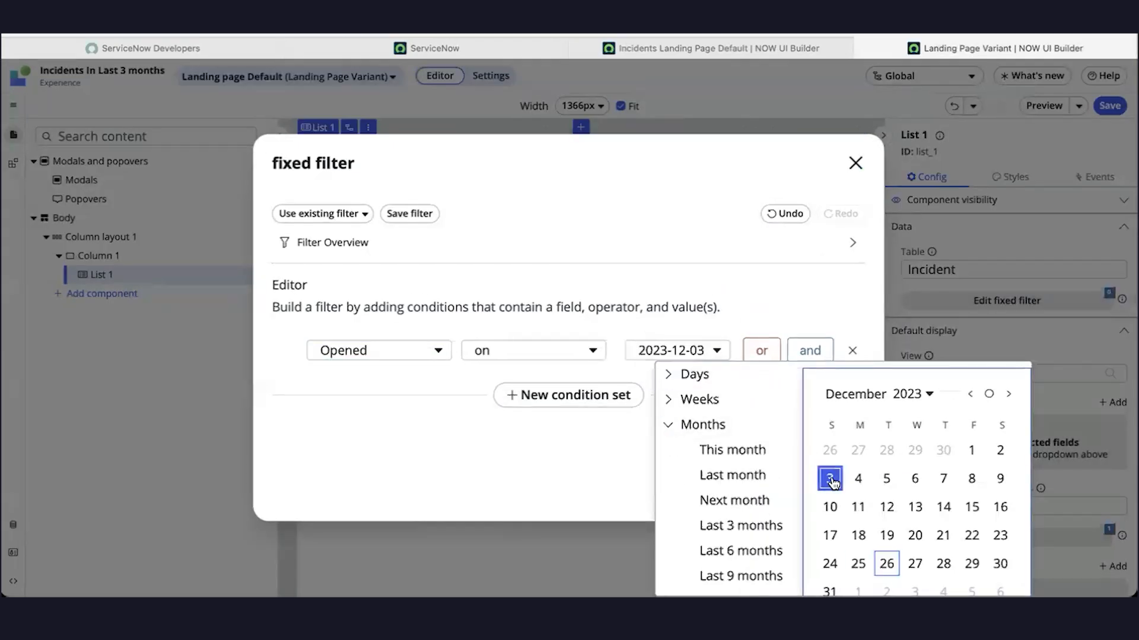
click(627, 454)
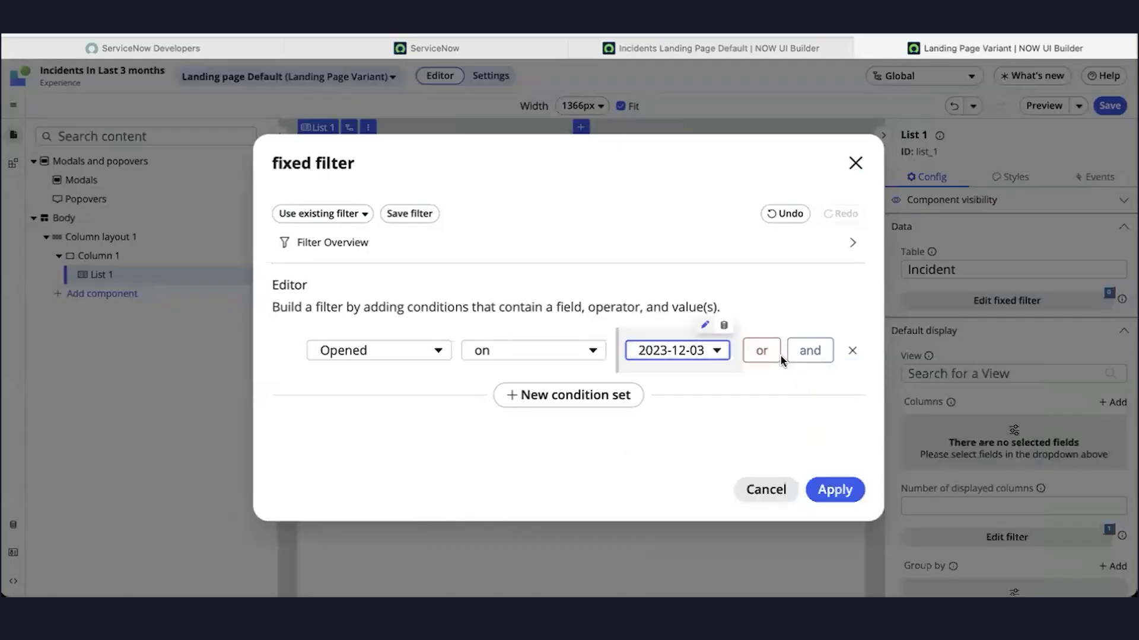
- Add an "and" condition to the fixed filter requiring Priority is 1 - Critical, and apply the filter
click(802, 353)
click(404, 385)
text(priori)
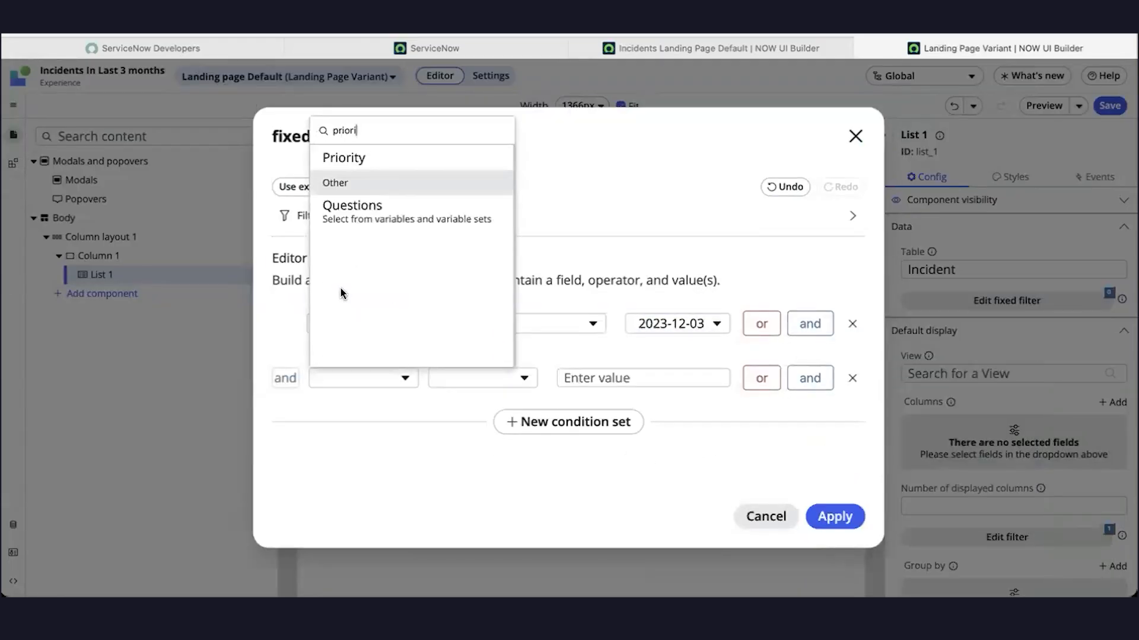
click(347, 158)
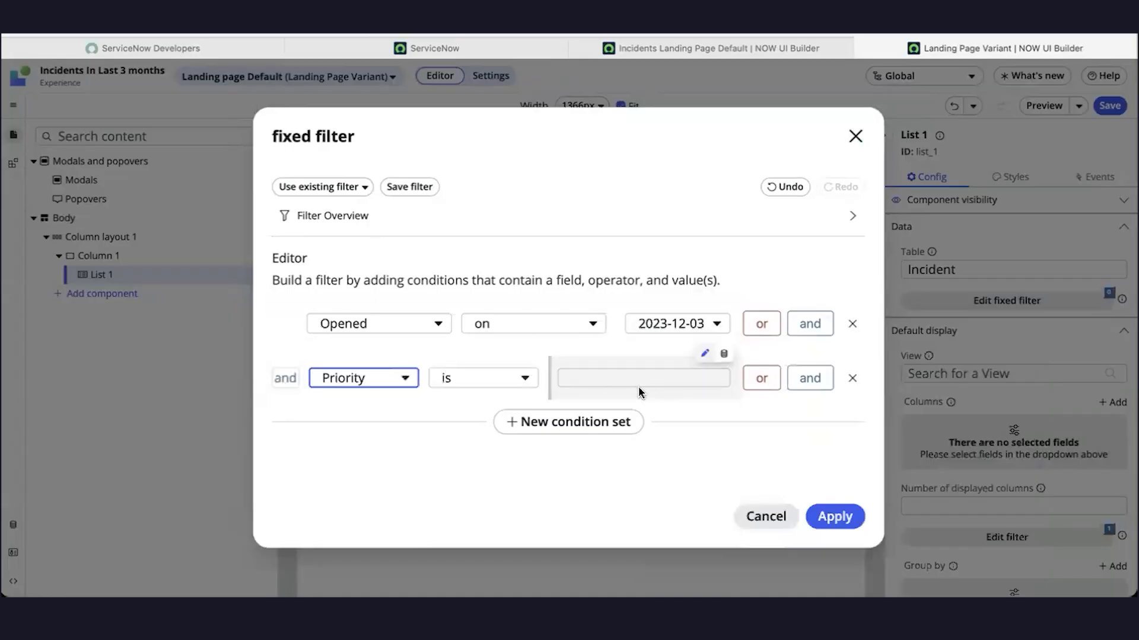
click(614, 376)
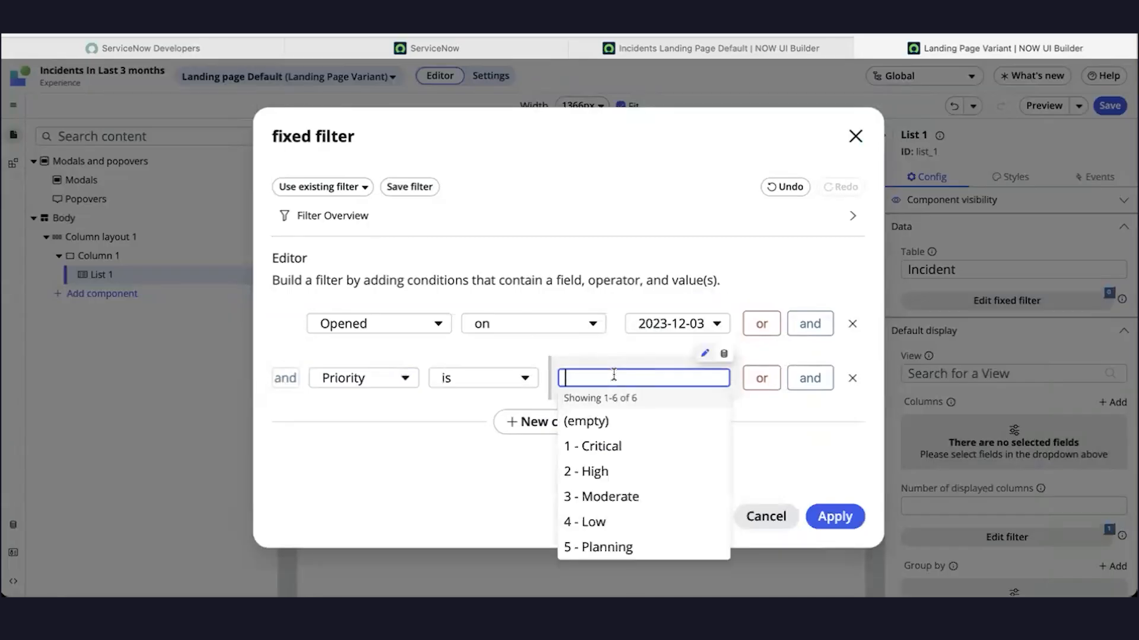
click(651, 461)
click(835, 511)
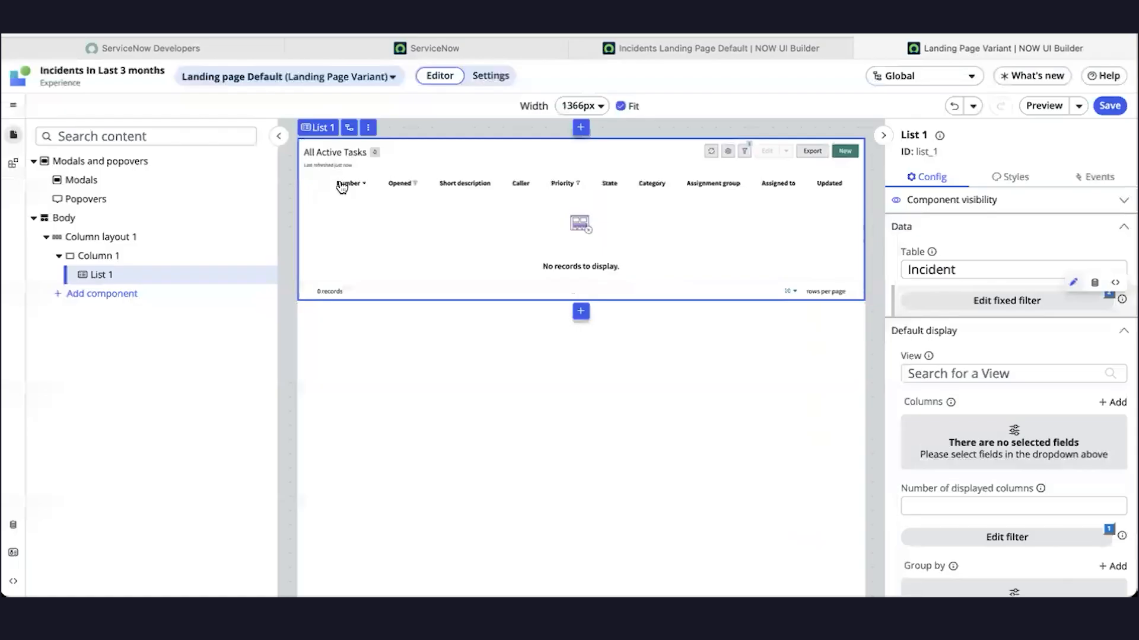
- Change the fixed filter's Opened condition to Last 3 months and apply it
click(1056, 303)
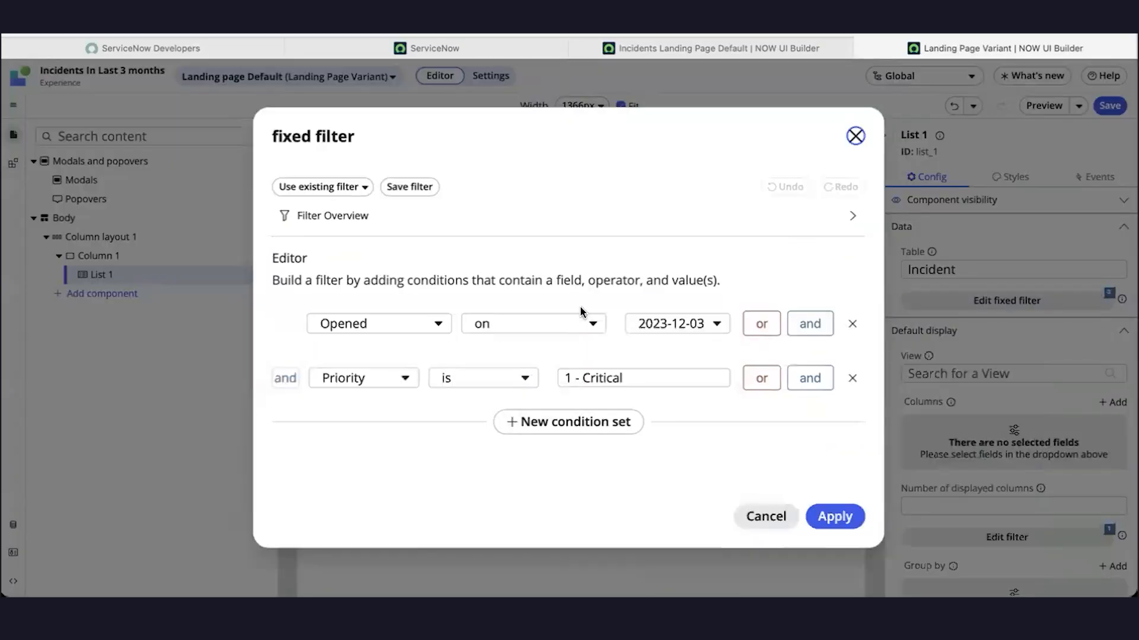
click(667, 323)
click(658, 398)
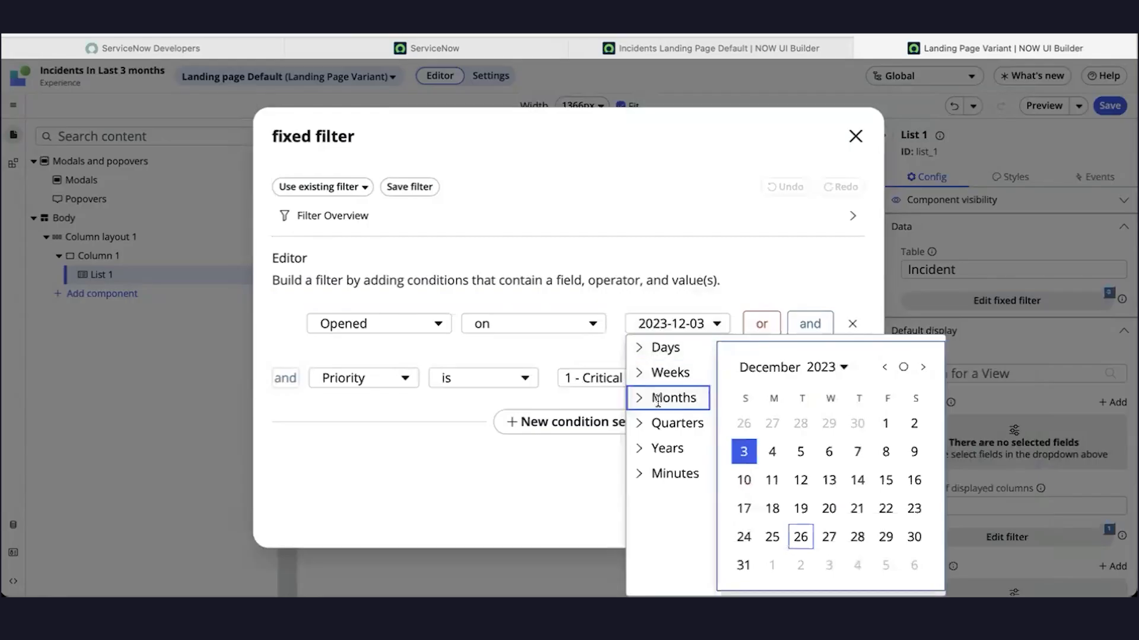
click(555, 325)
click(645, 325)
click(639, 398)
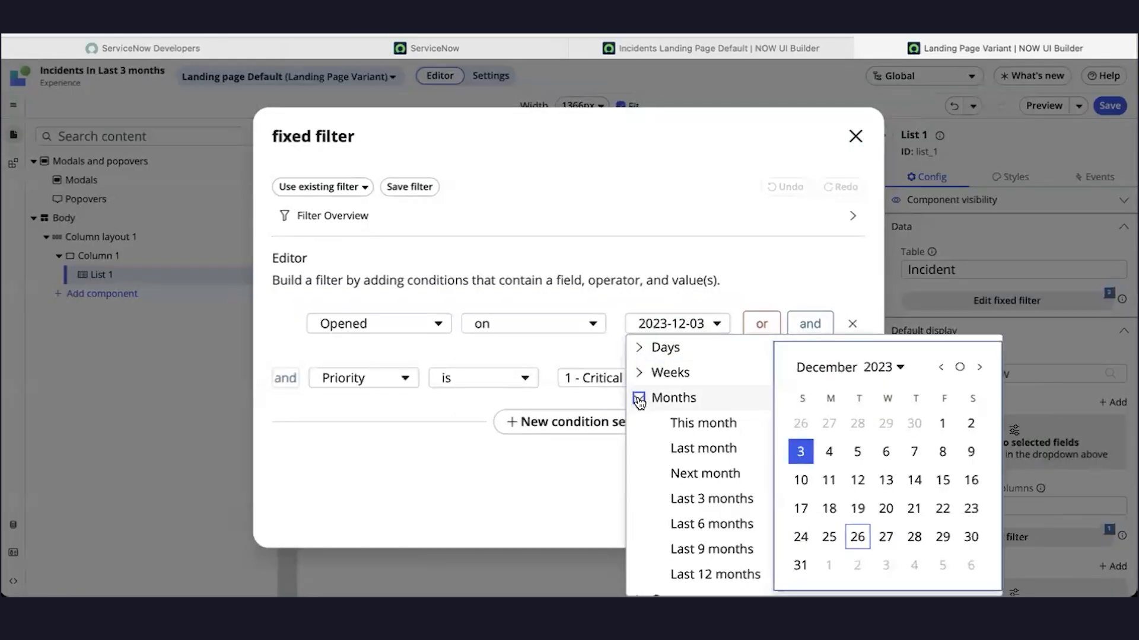
click(714, 498)
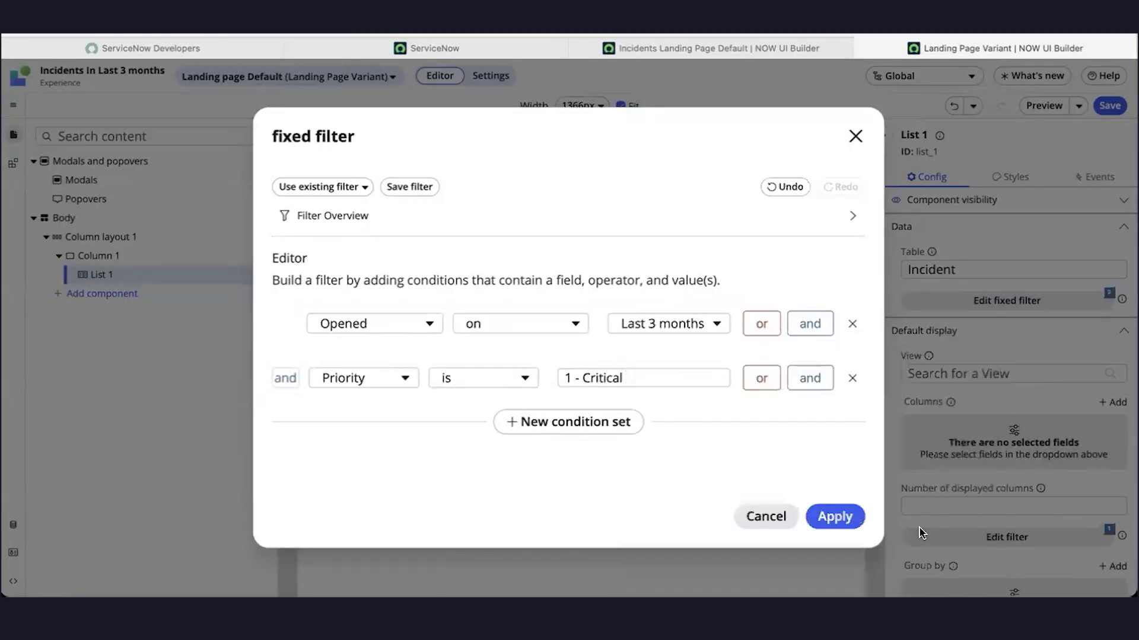
click(851, 522)
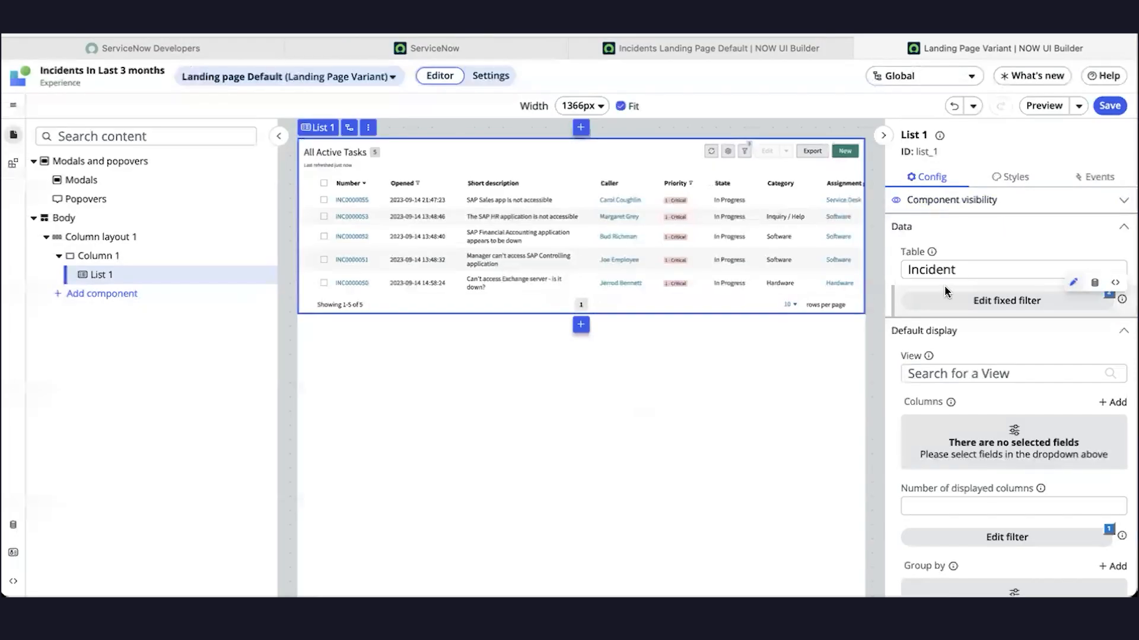
- Set the list's header size to Large
scroll(899, 393, down, 8)
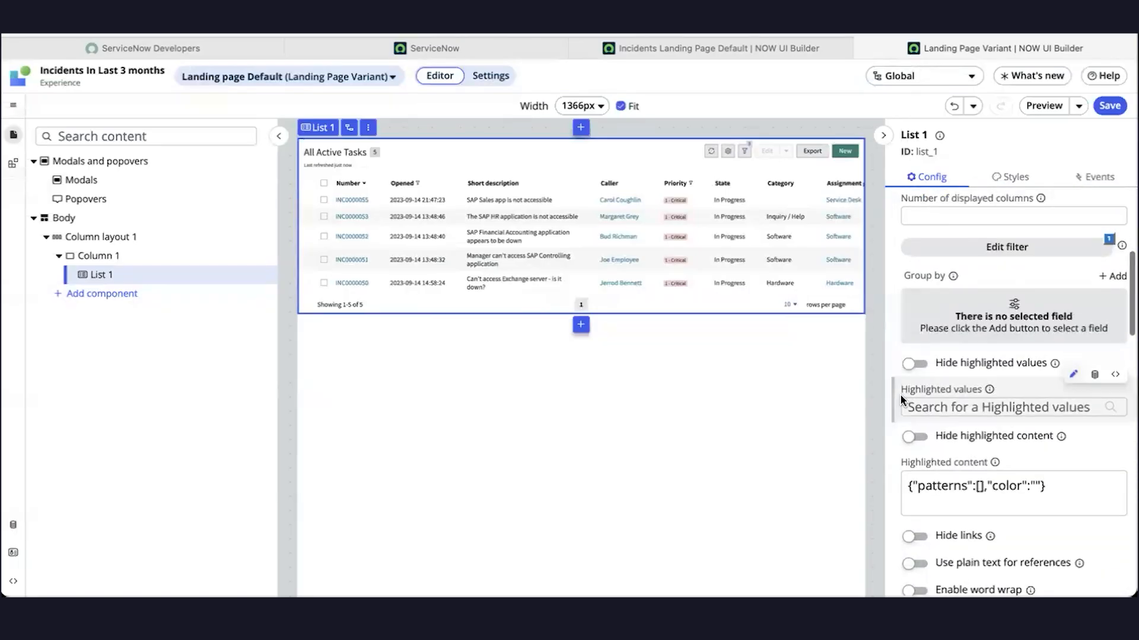
scroll(899, 394, down, 12)
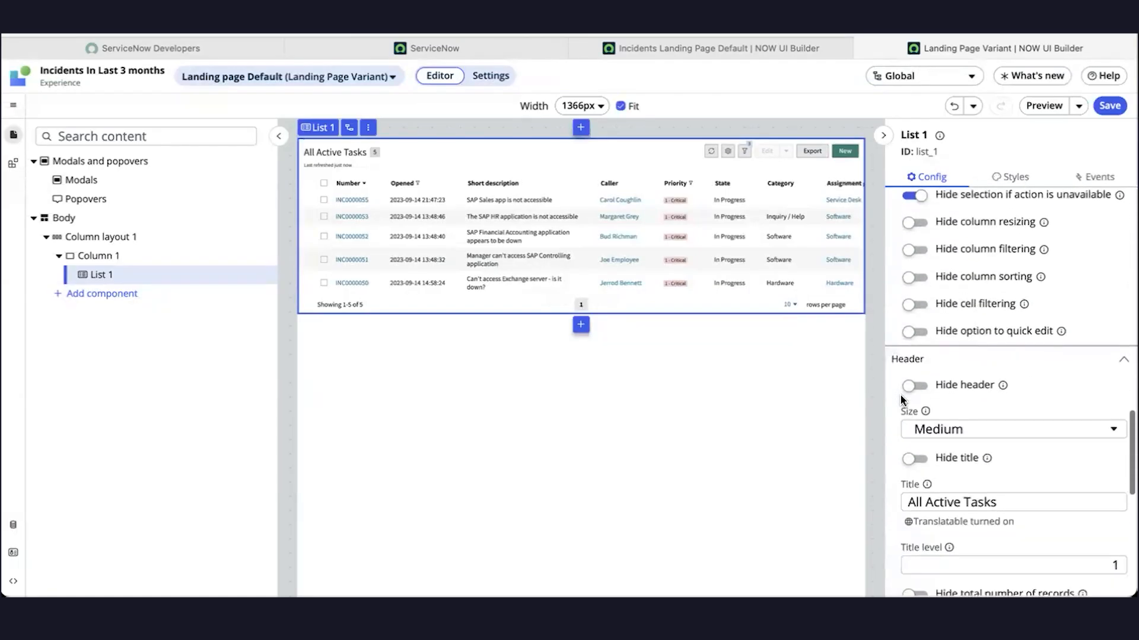
scroll(916, 419, down, 3)
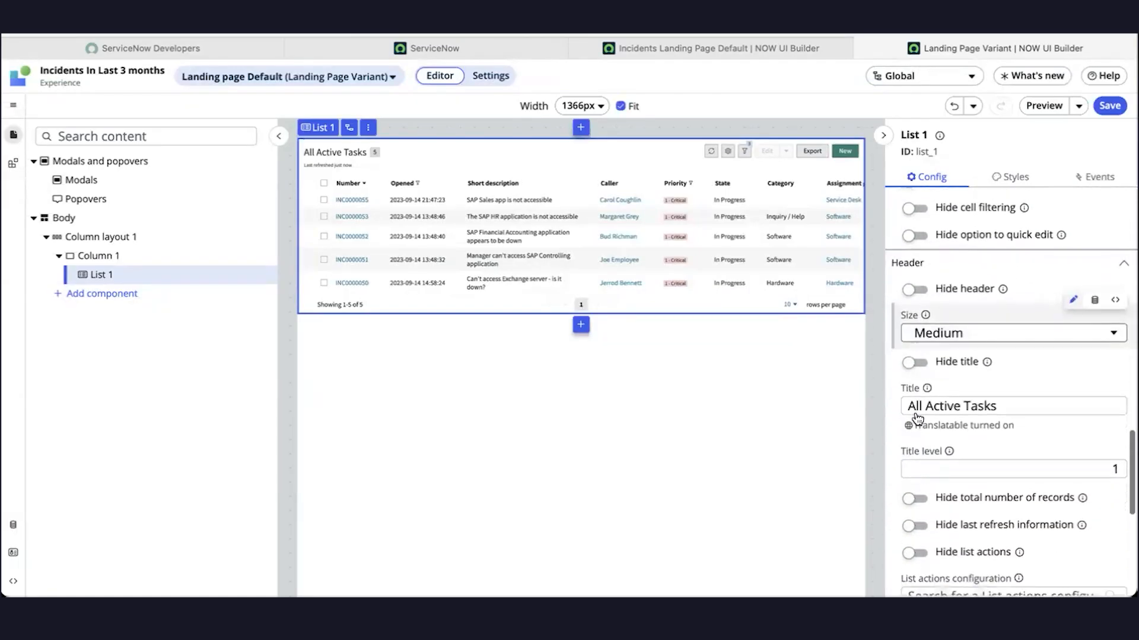
click(939, 344)
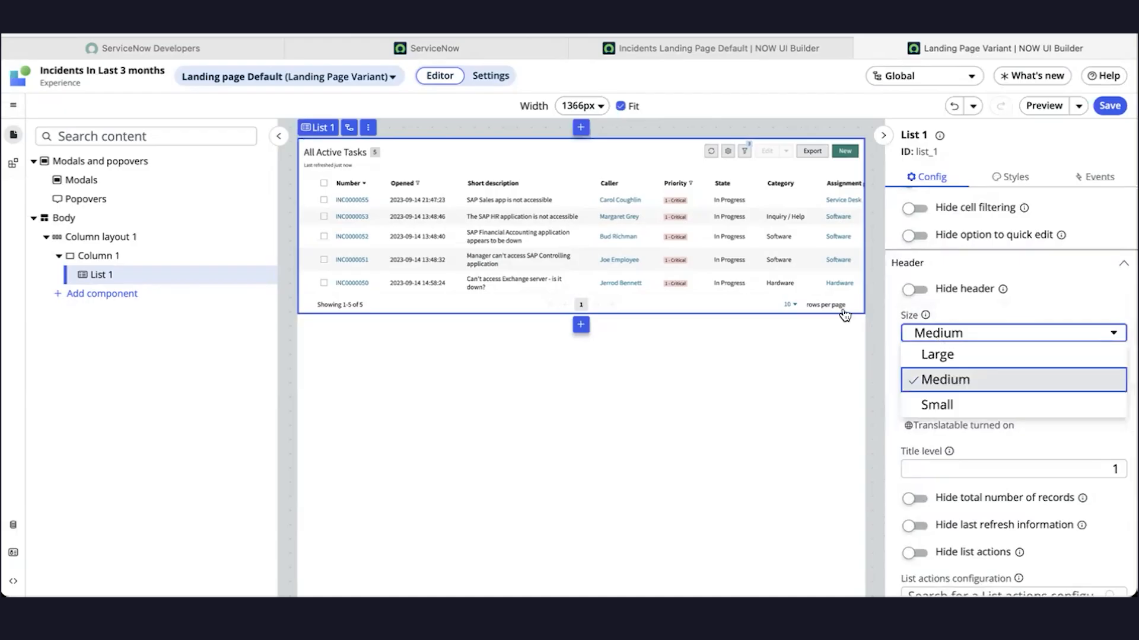
click(969, 352)
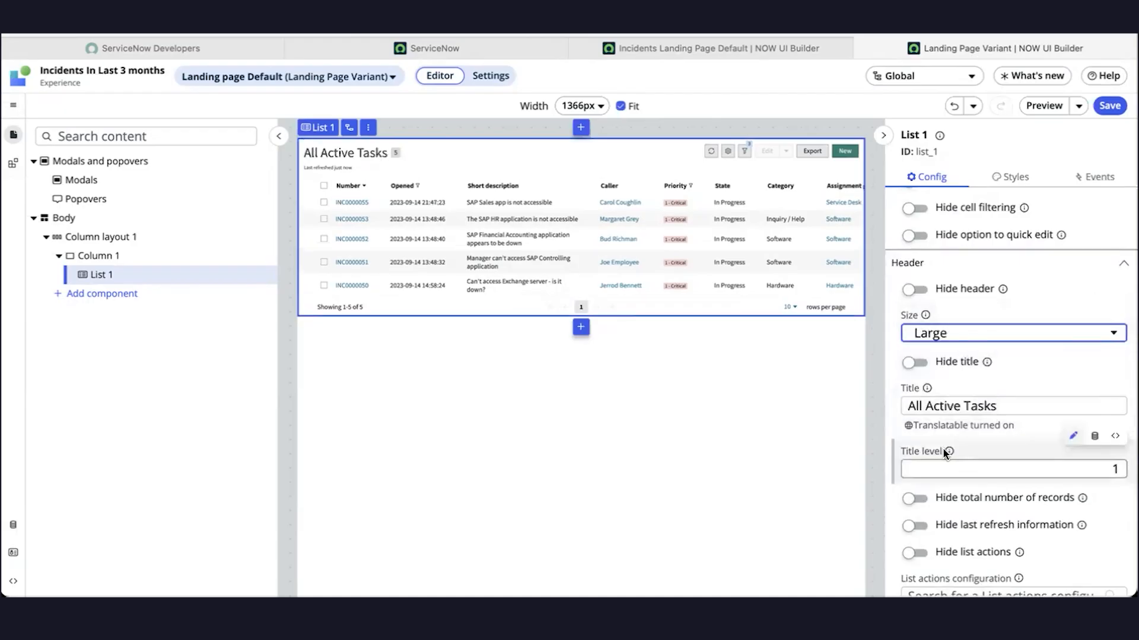
- Change the list's title to "P1 Incidents opened in last 3 months"
scroll(976, 406, down, 1)
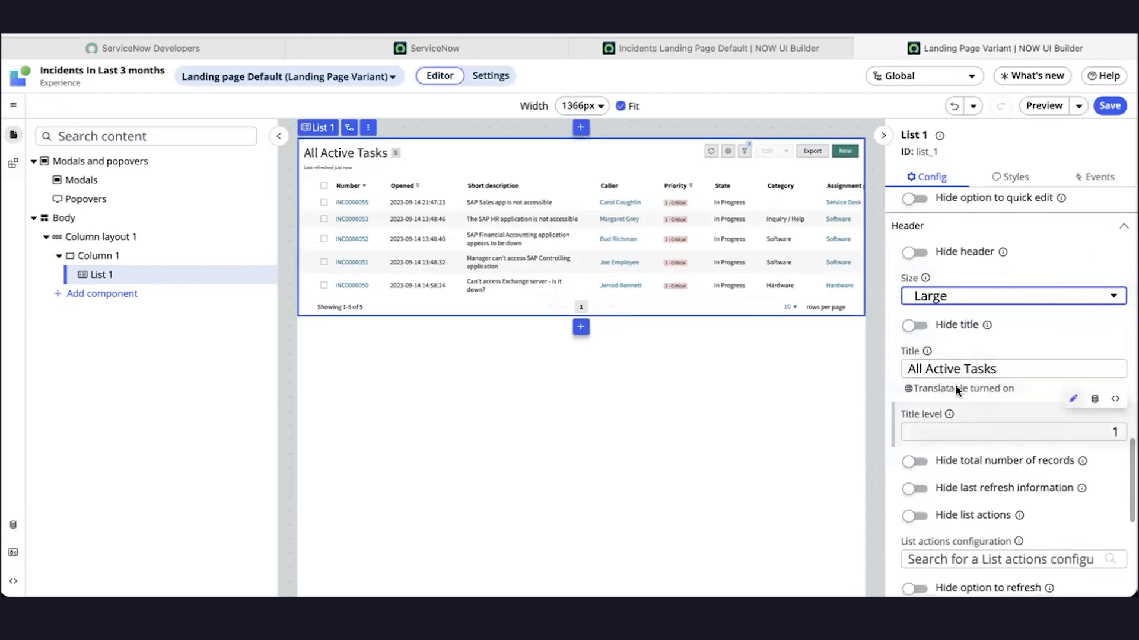
triple_click(959, 369)
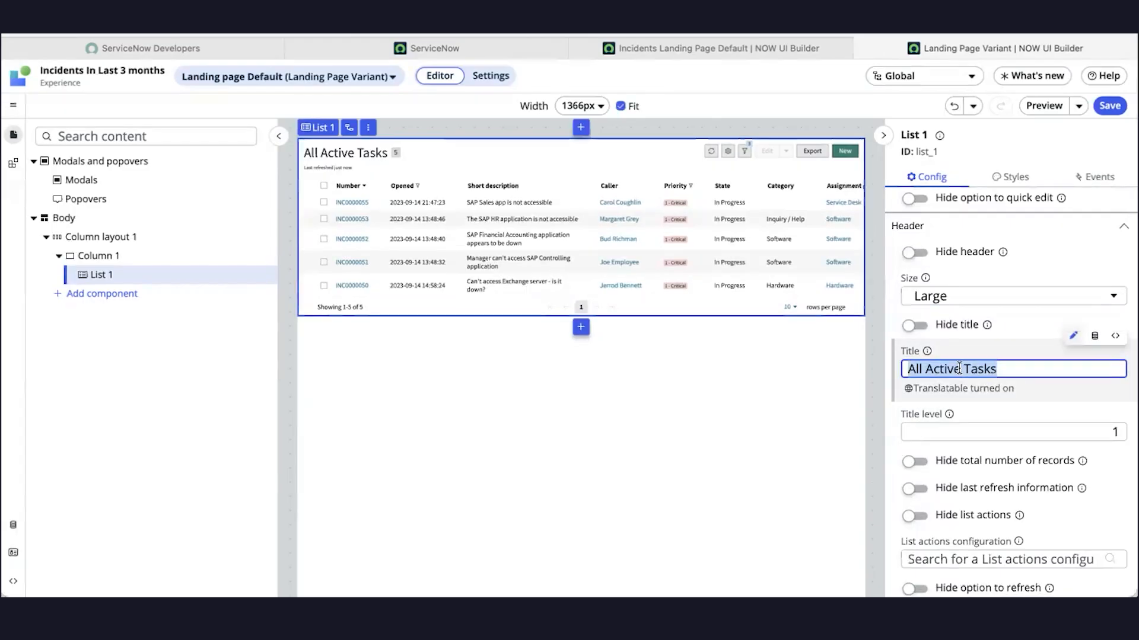
text(Incid)
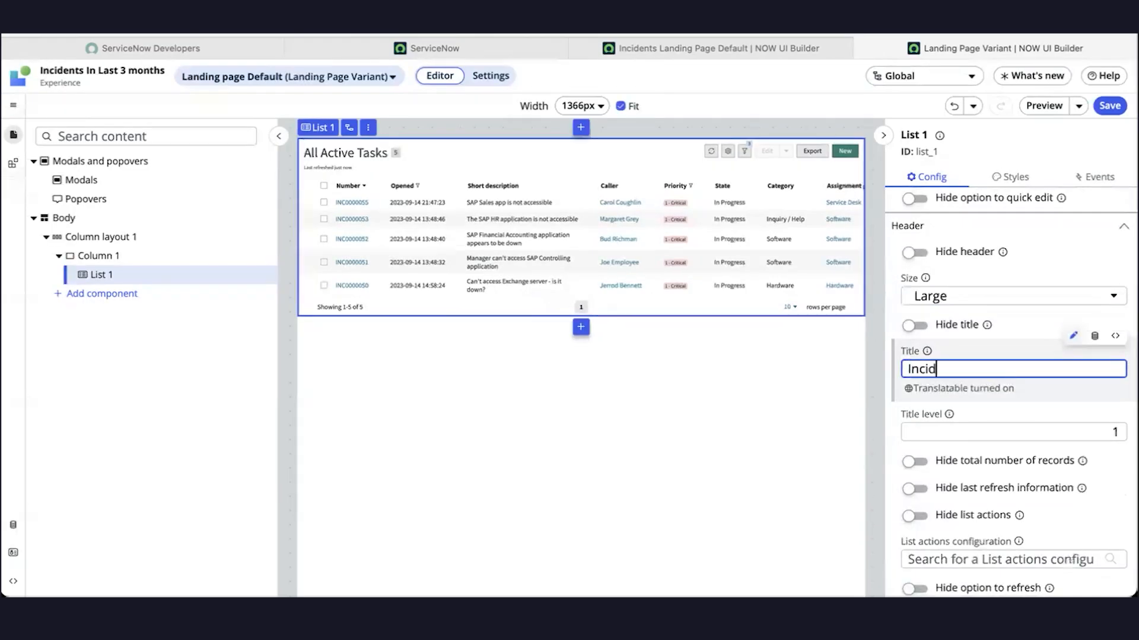
text(ents opened in la)
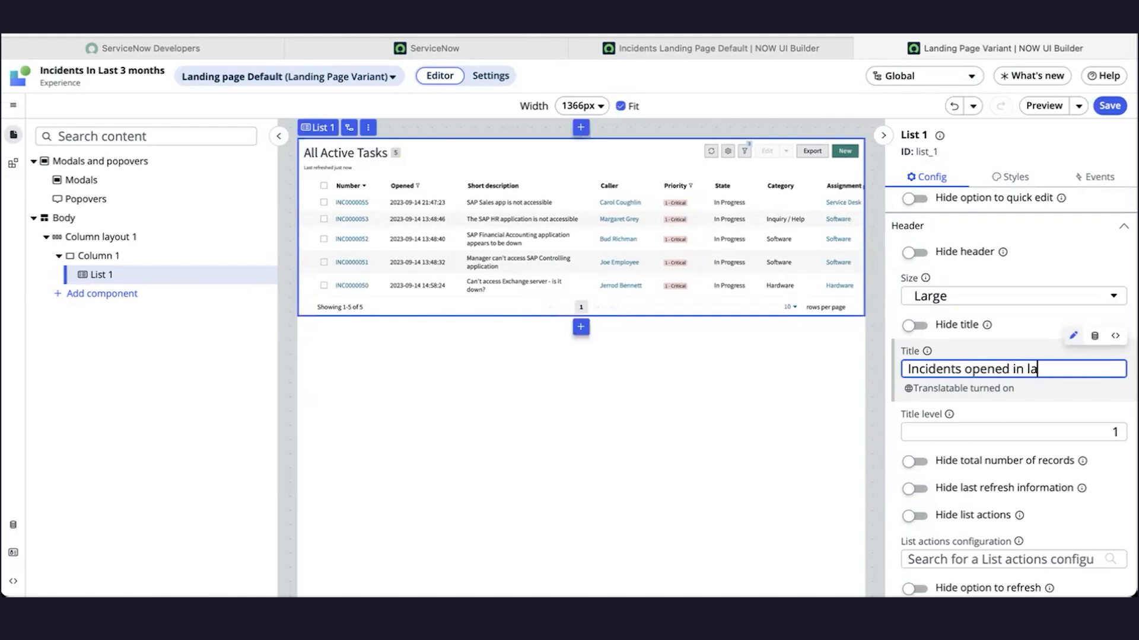
text(st 3 months)
text(P1)
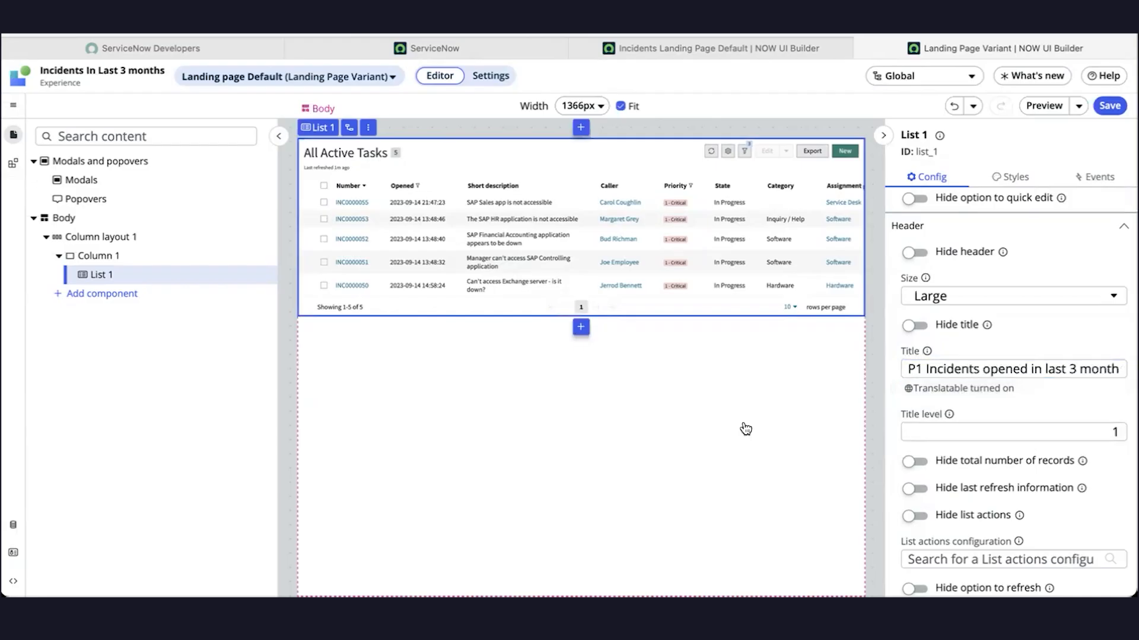
click(744, 429)
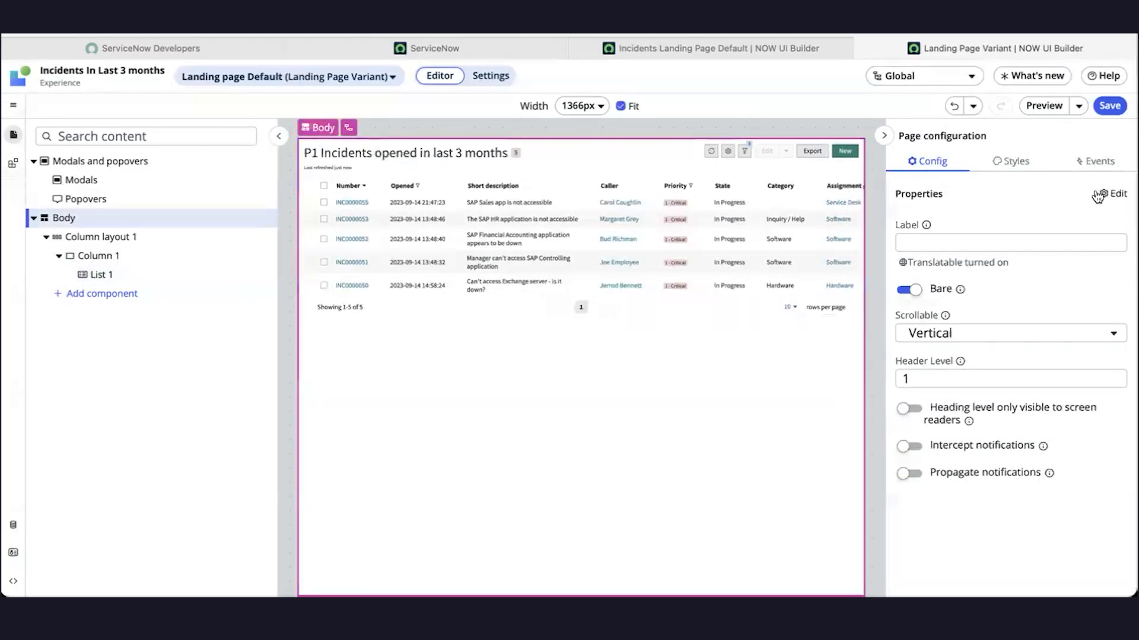
- Save the page variant and preview it through its URL path to check the incident list
click(1109, 106)
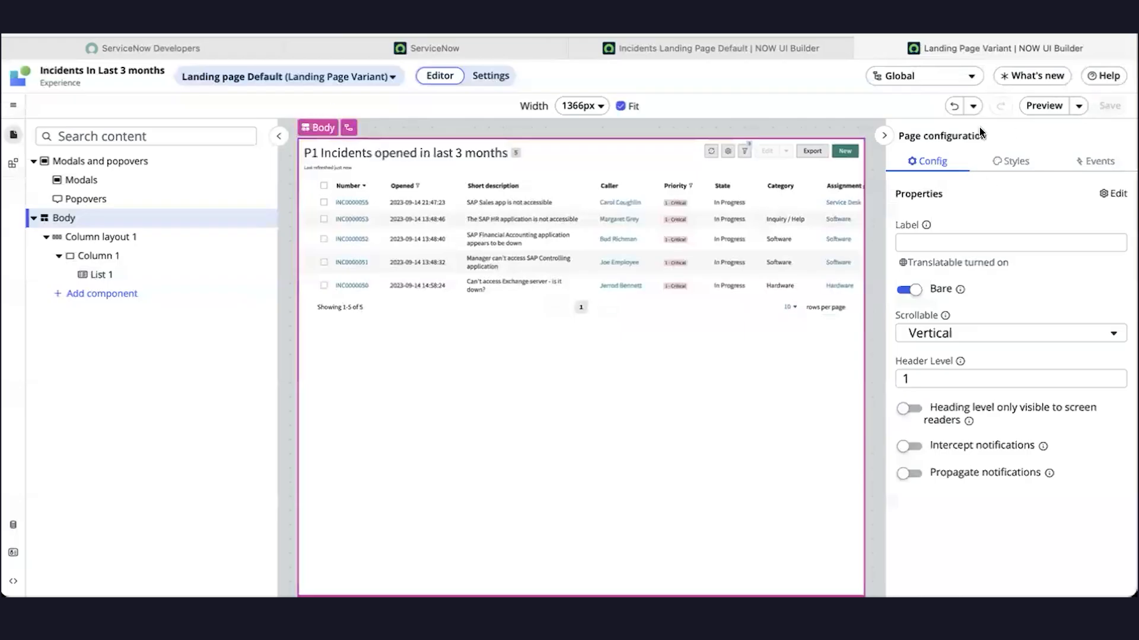
click(1036, 111)
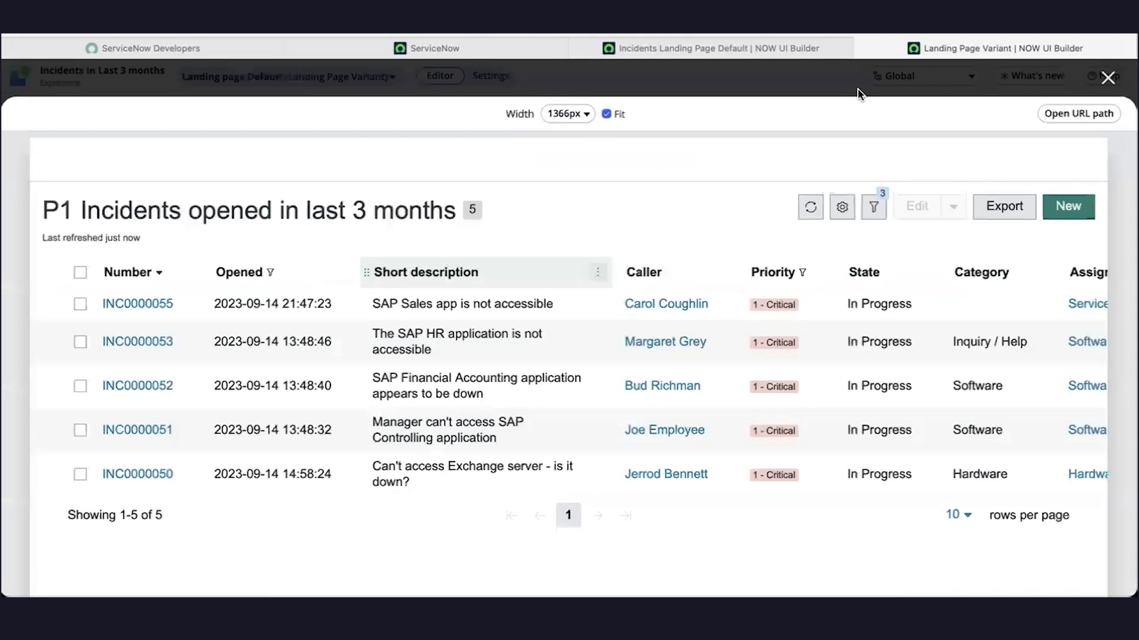
click(1060, 112)
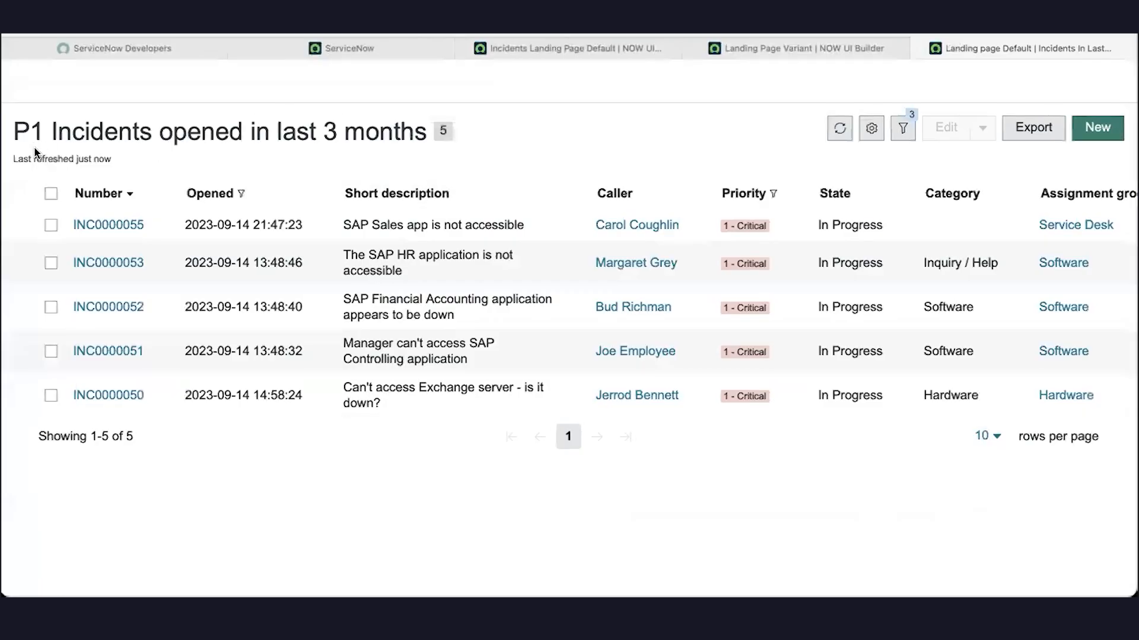
double_click(383, 125)
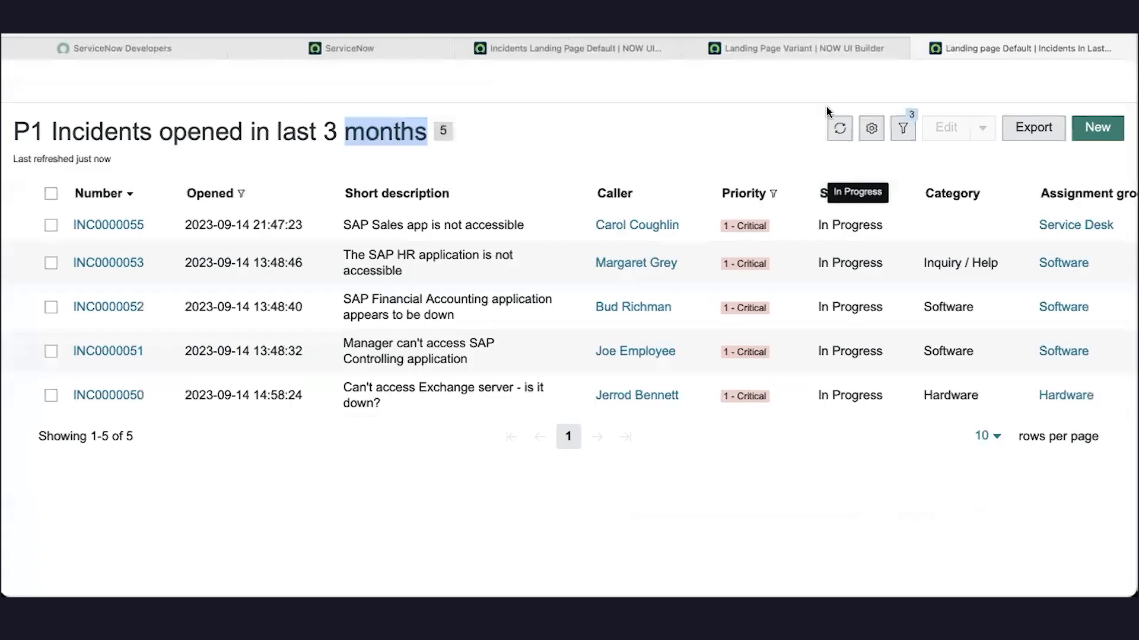
- Return to the Landing Page Variant editor, closing the preview, and select the incident list component
click(785, 54)
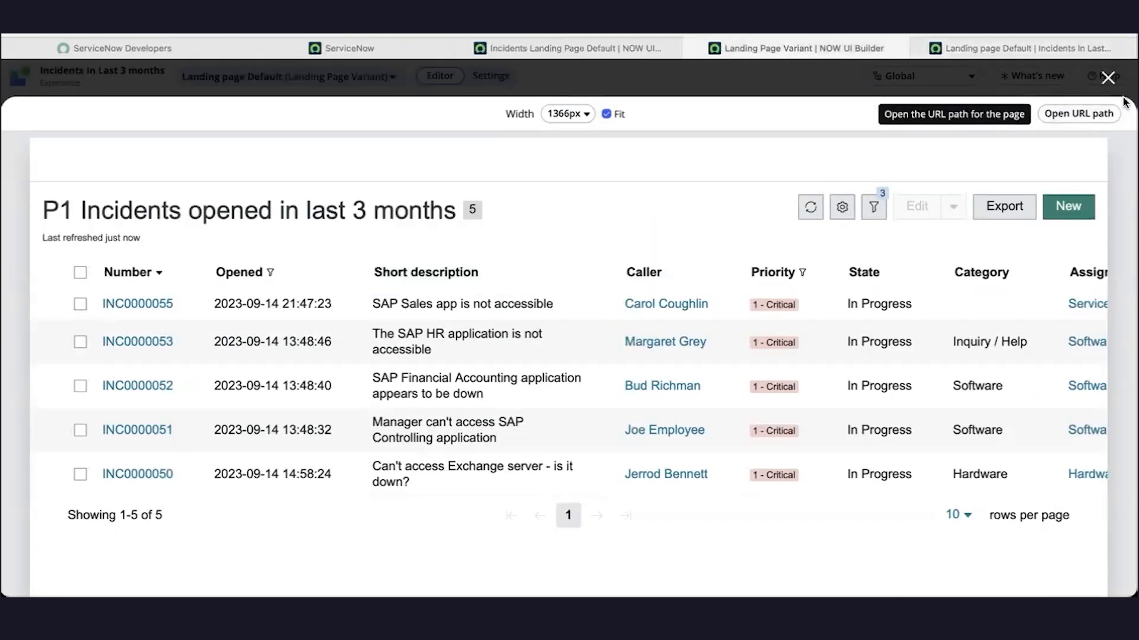
click(1108, 78)
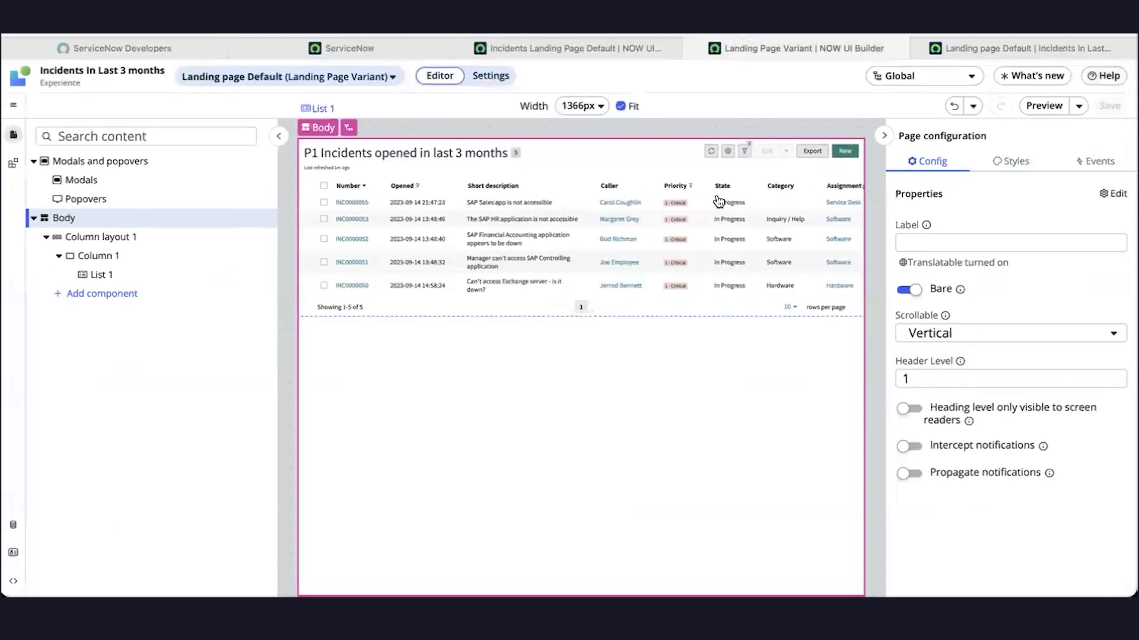
click(691, 193)
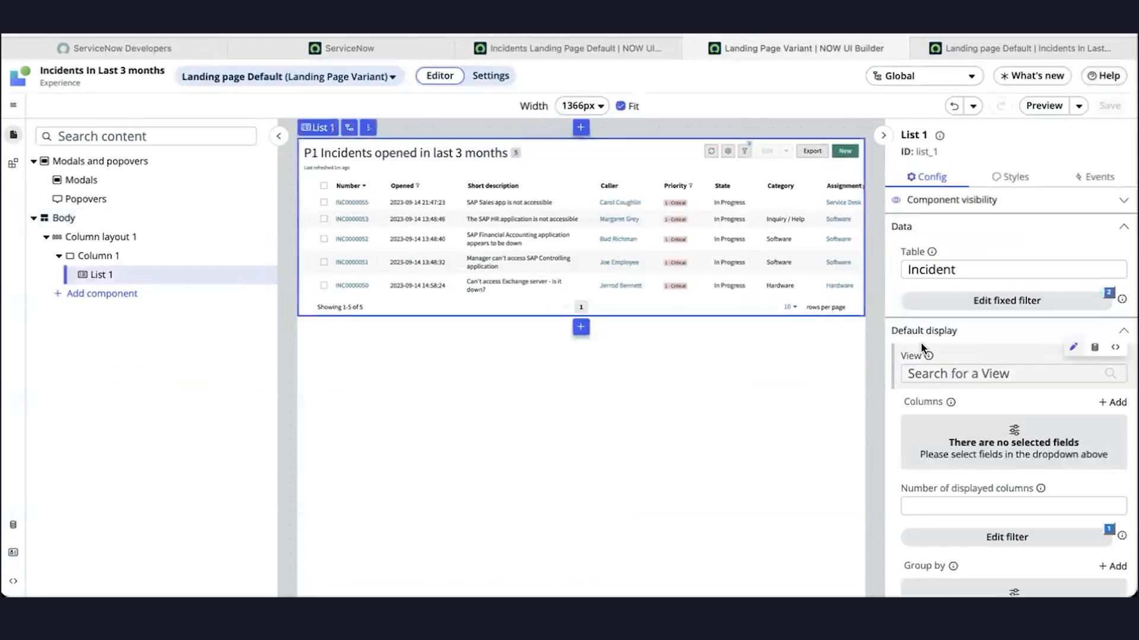
- Add the Number field as the first column of the incident list's default display
scroll(971, 393, down, 2)
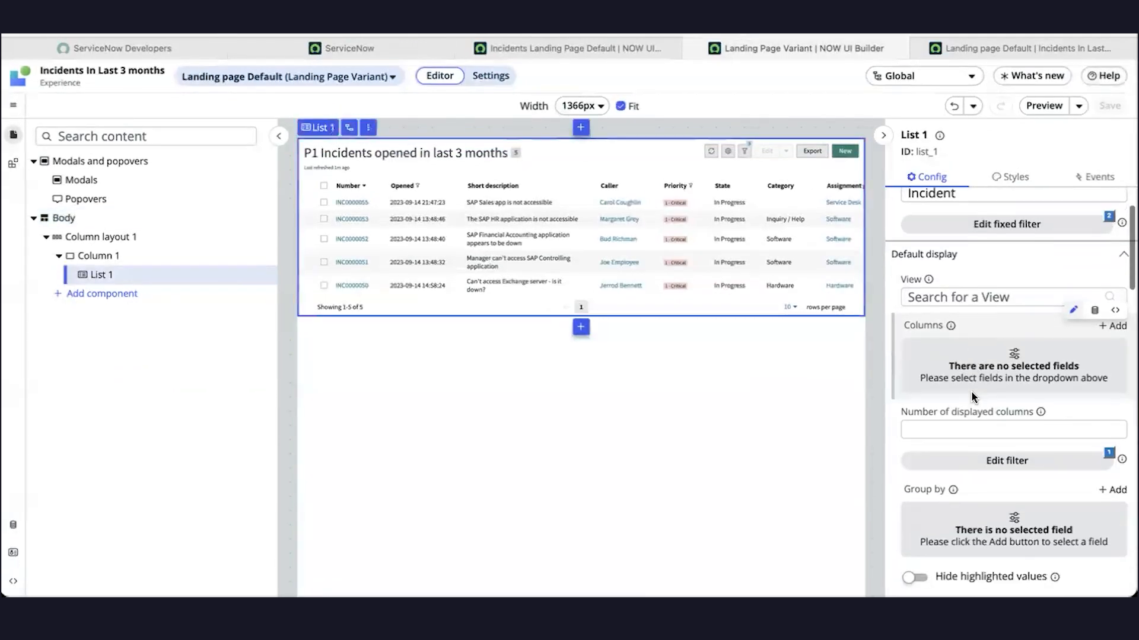
scroll(985, 439, down, 1)
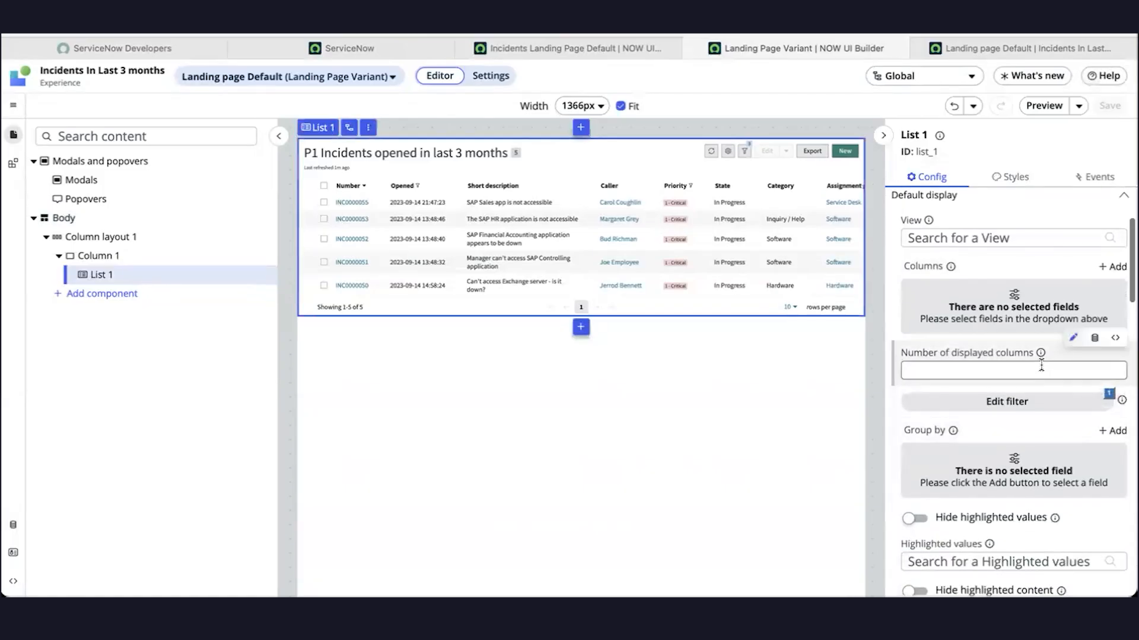
scroll(1028, 427, up, 1)
scroll(1028, 427, up, 1)
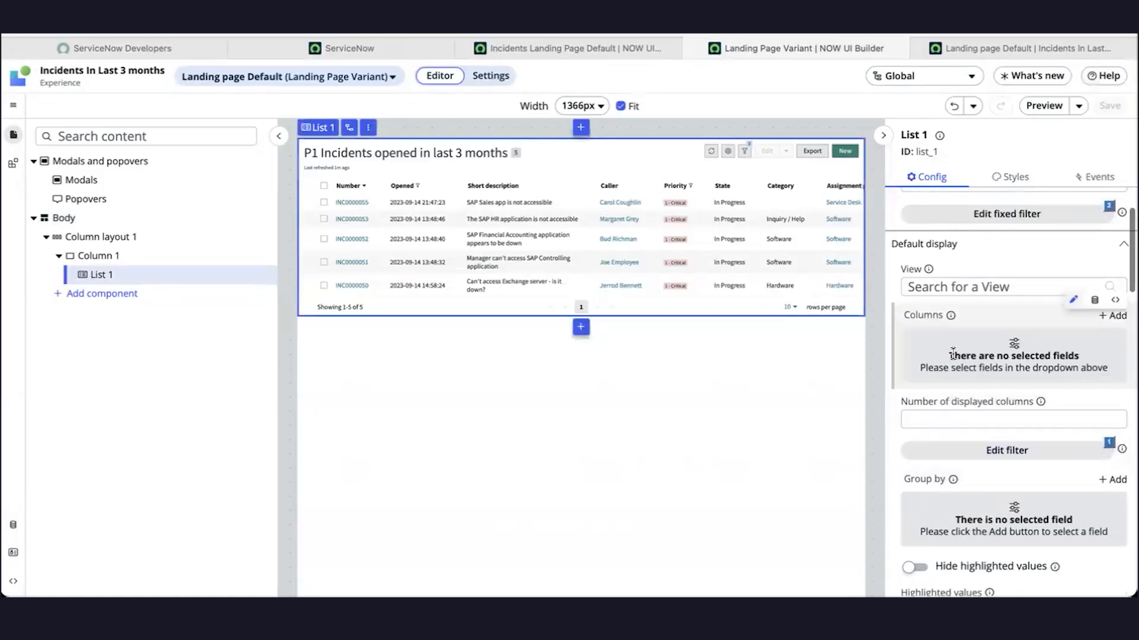
click(1101, 320)
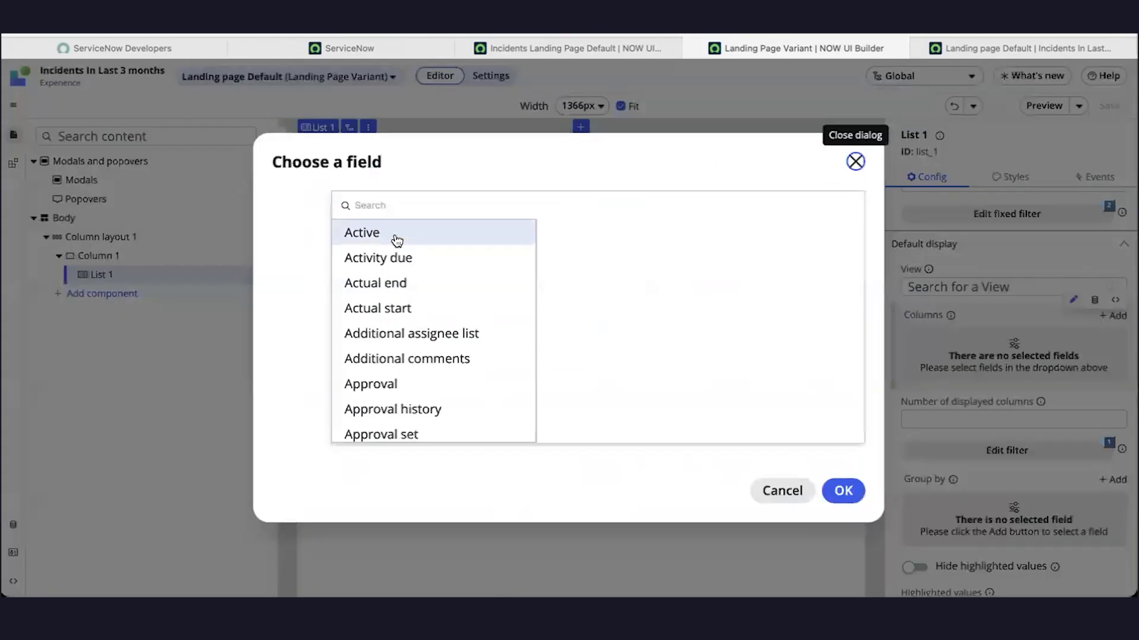
click(378, 204)
text(num)
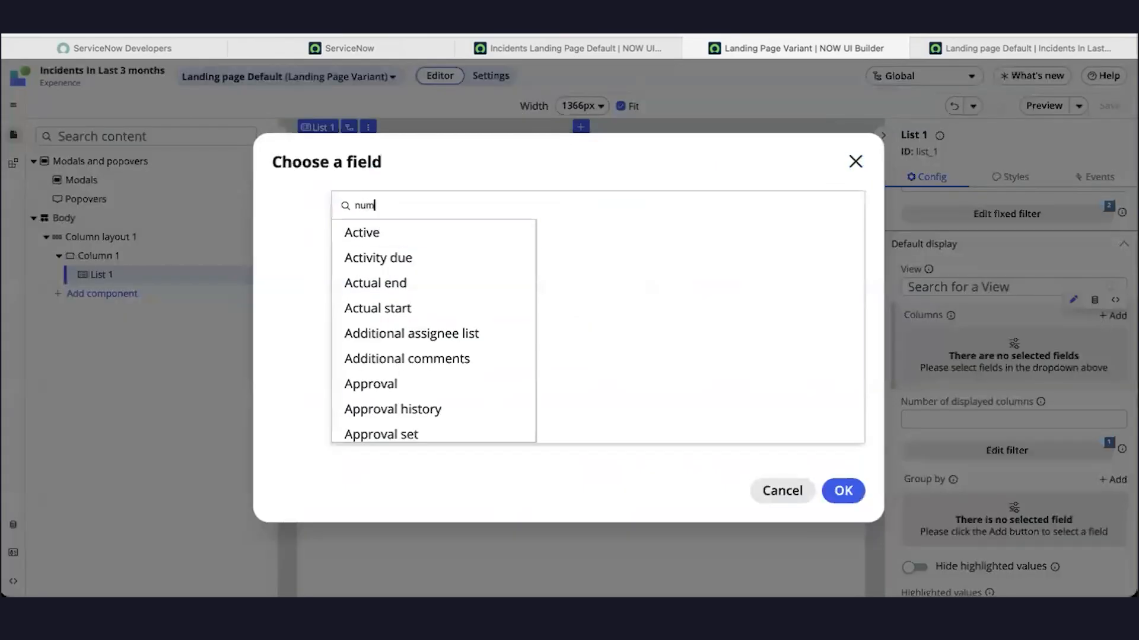
text(ber)
click(394, 259)
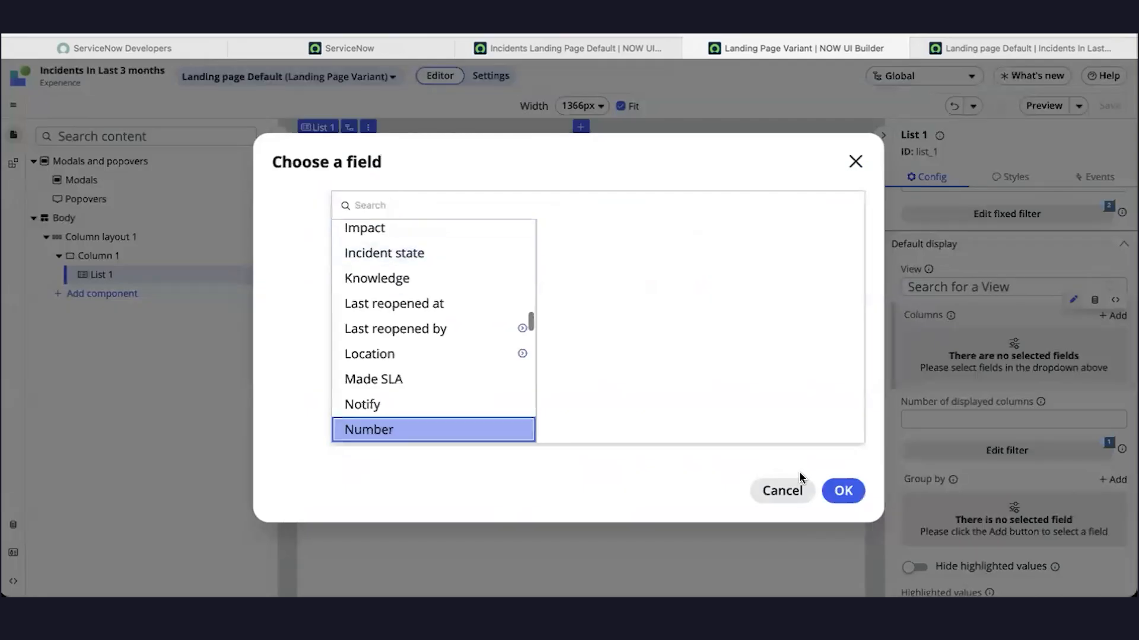
click(845, 497)
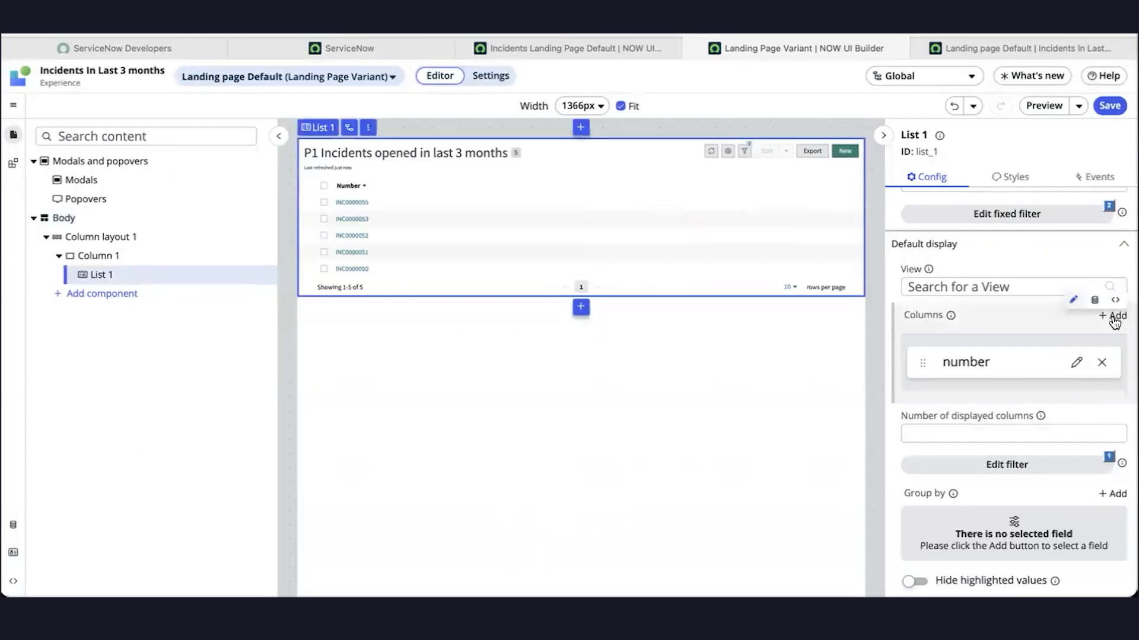
- Add the Priority field as a column of the incident list
click(1113, 315)
click(409, 204)
text(pr)
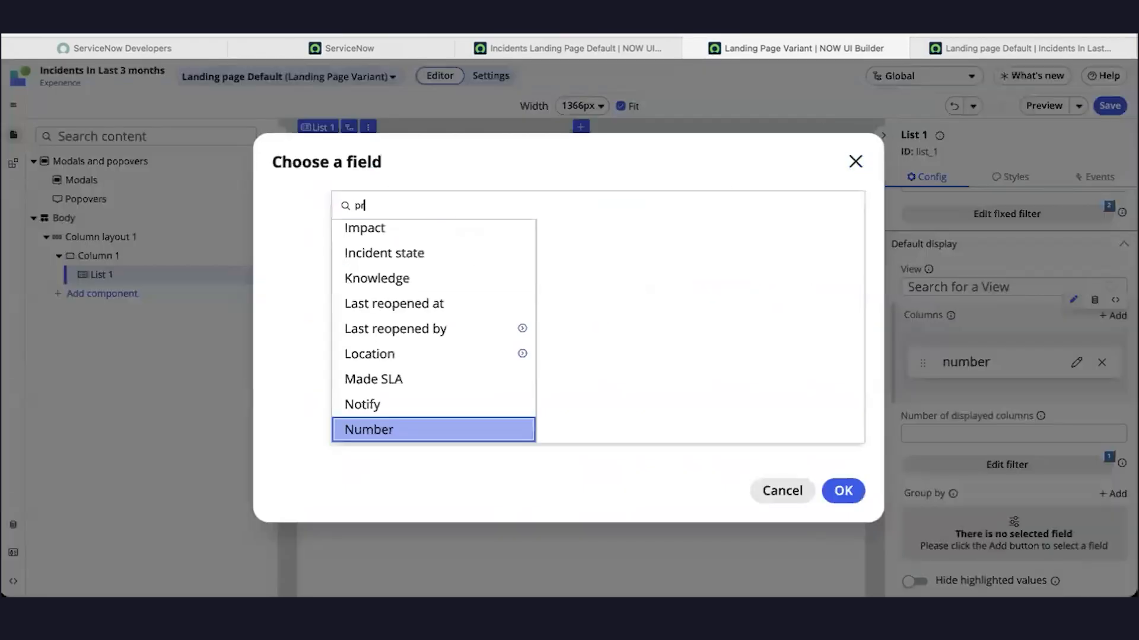
text(ior)
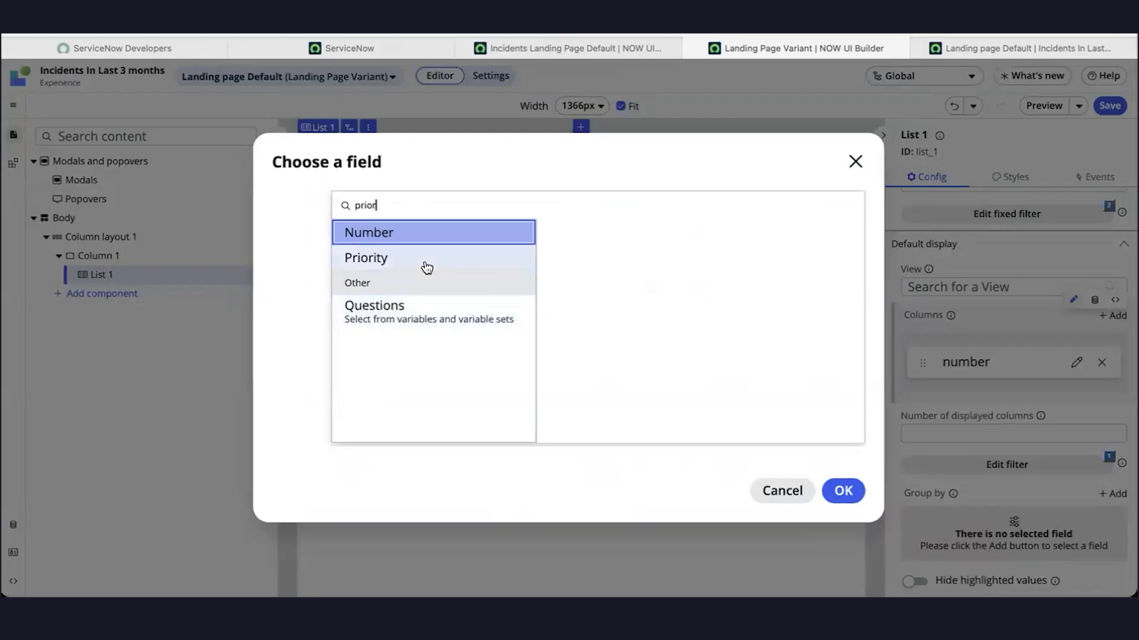
click(424, 262)
click(842, 490)
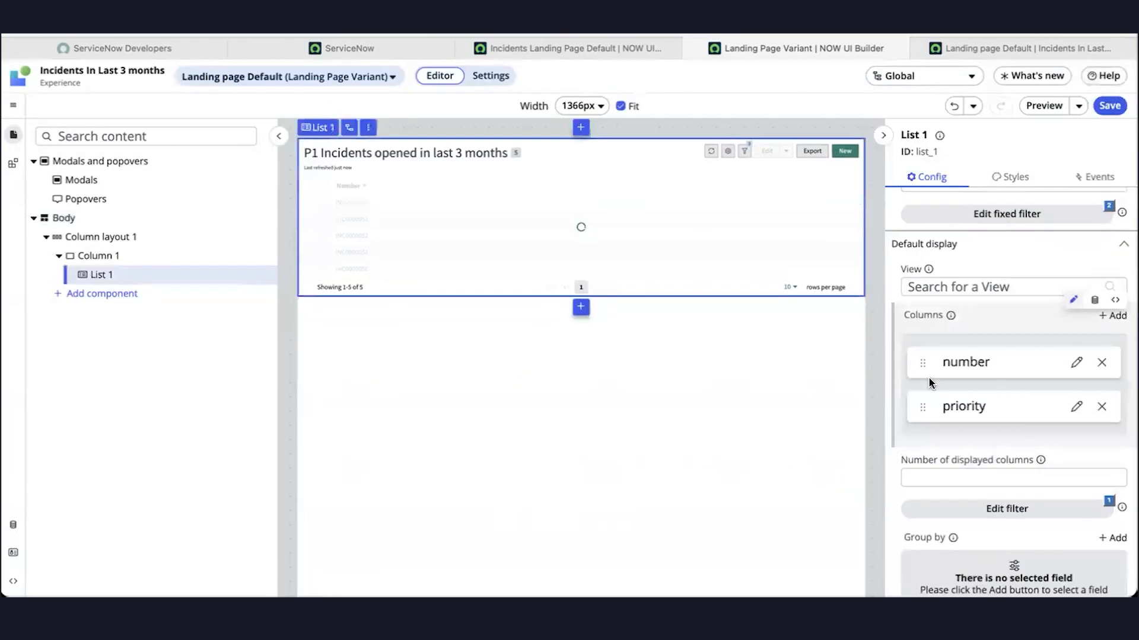
- Add the Short description field as a column of the incident list
click(1114, 315)
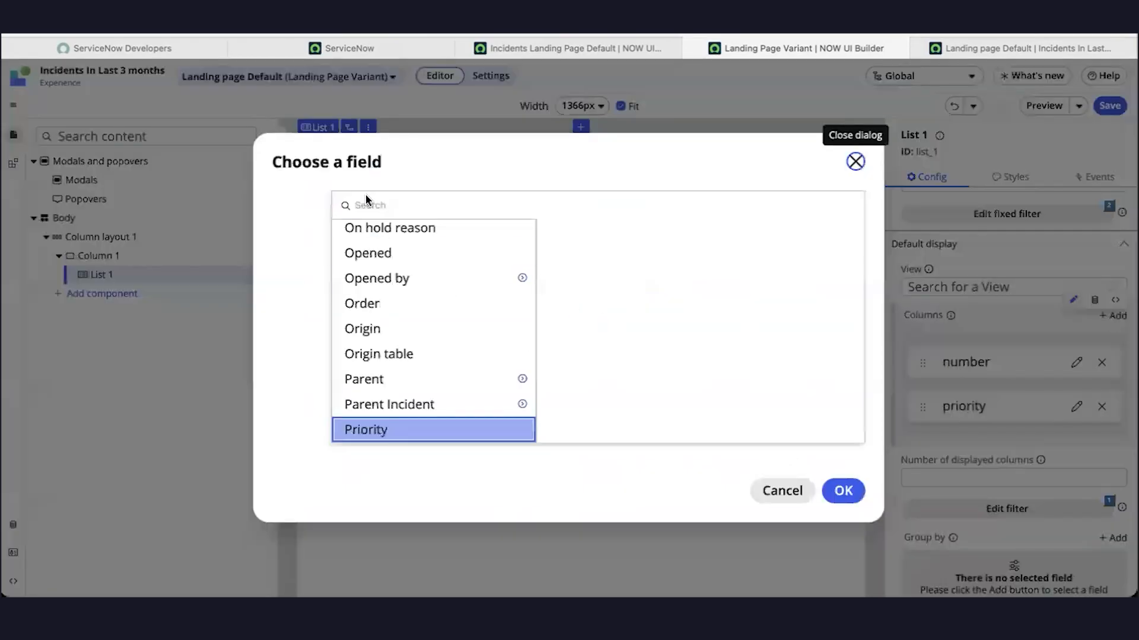
text(sh)
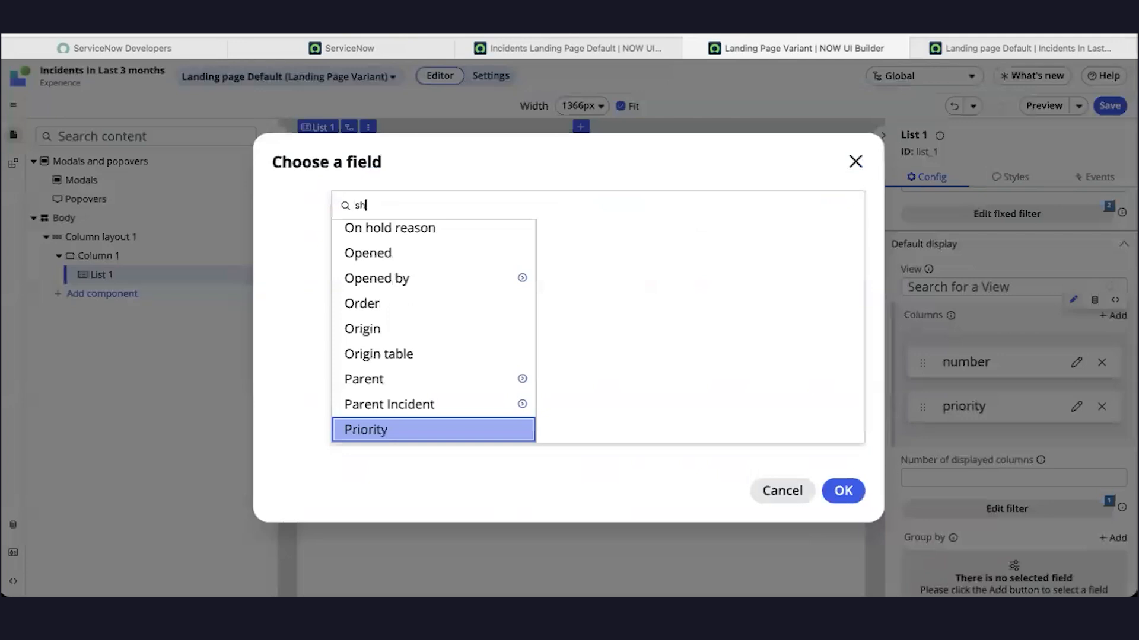
text(ort des)
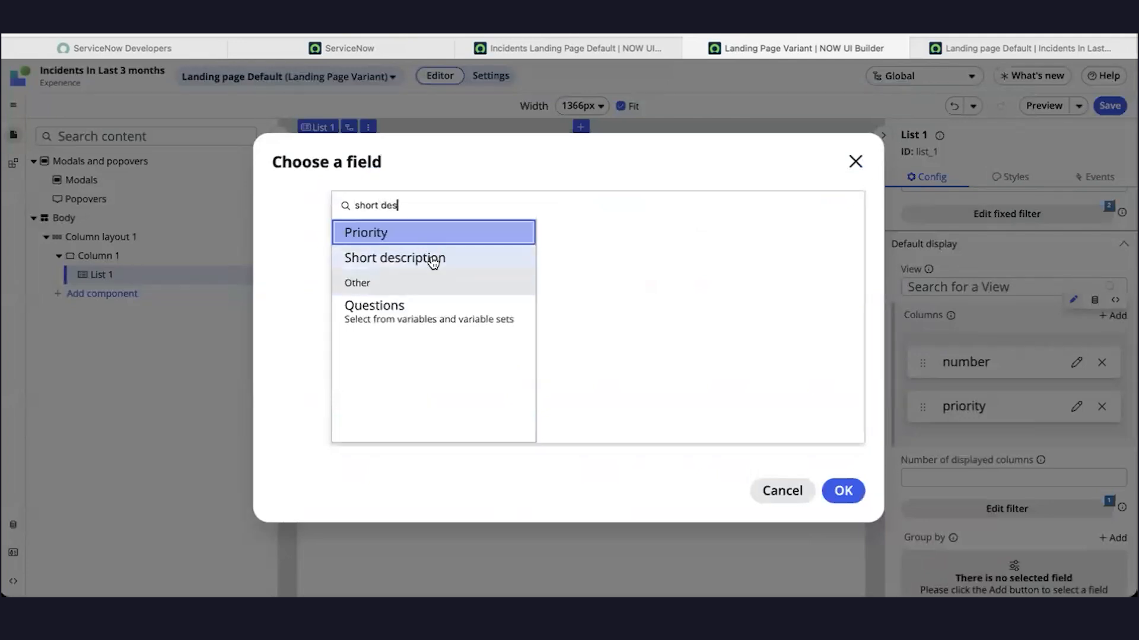
click(433, 261)
click(843, 491)
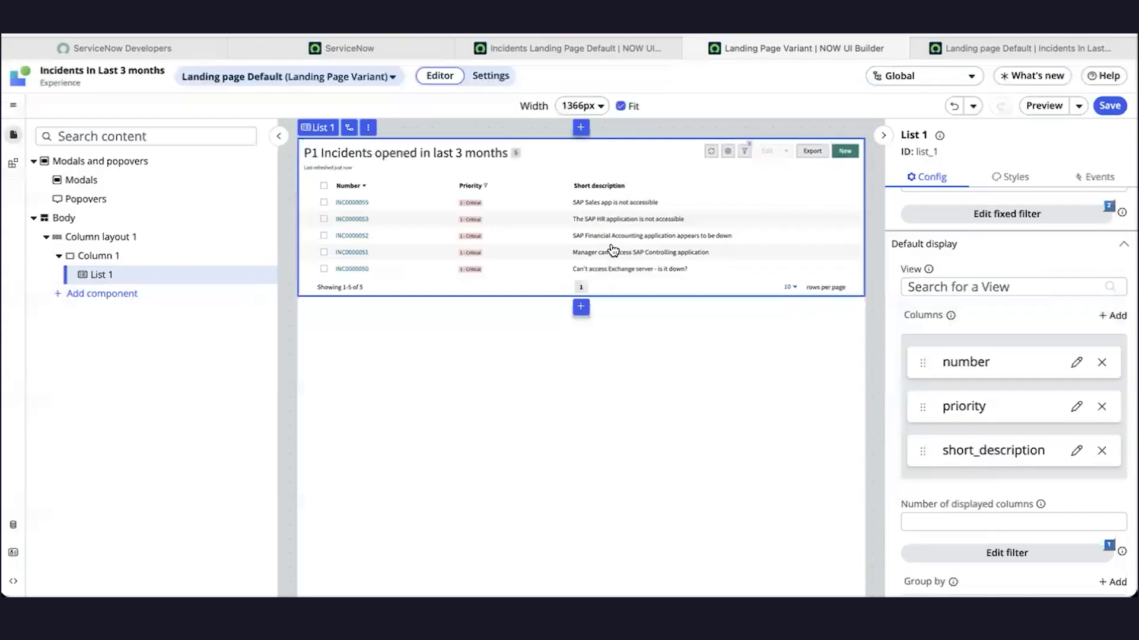
- Add the State field, not Incident state, as a column of the incident list
click(1108, 318)
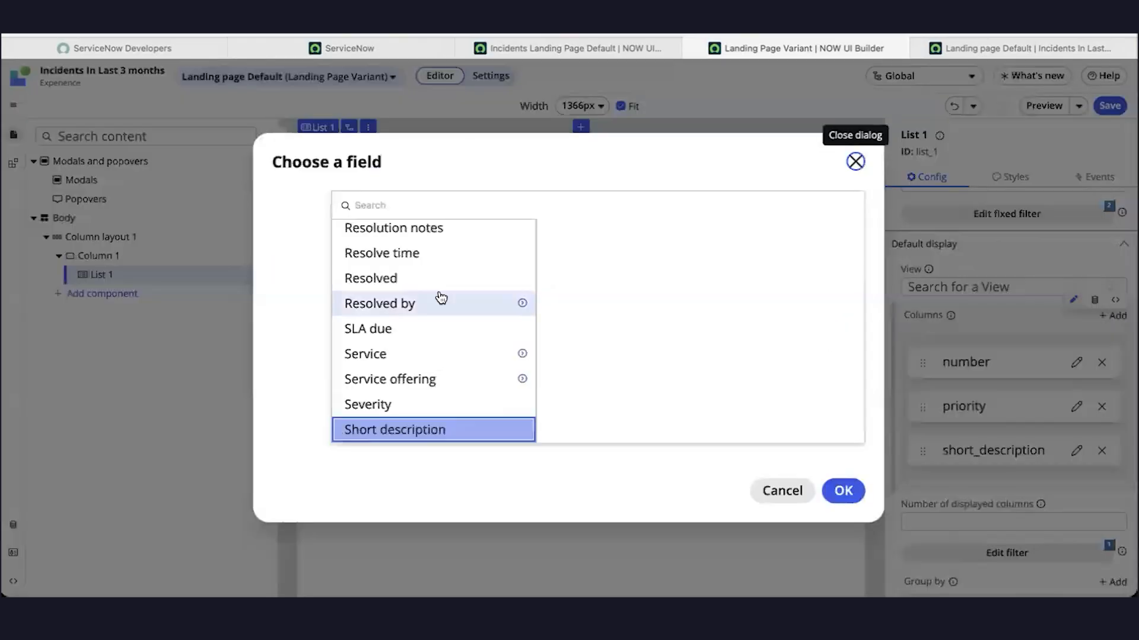
text(state)
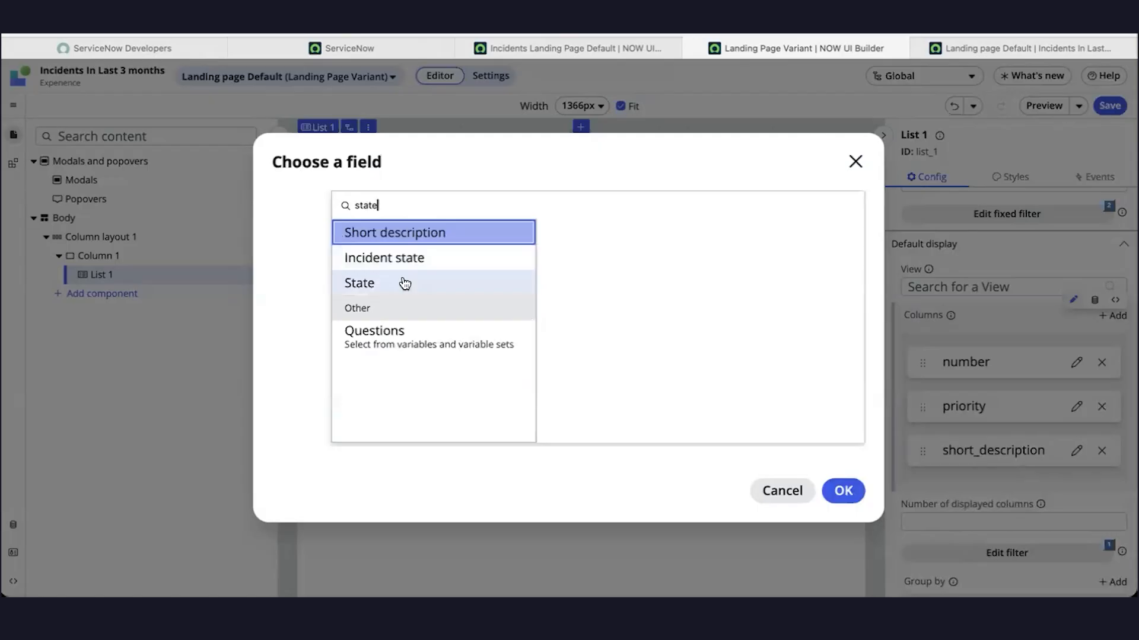
click(405, 283)
click(854, 491)
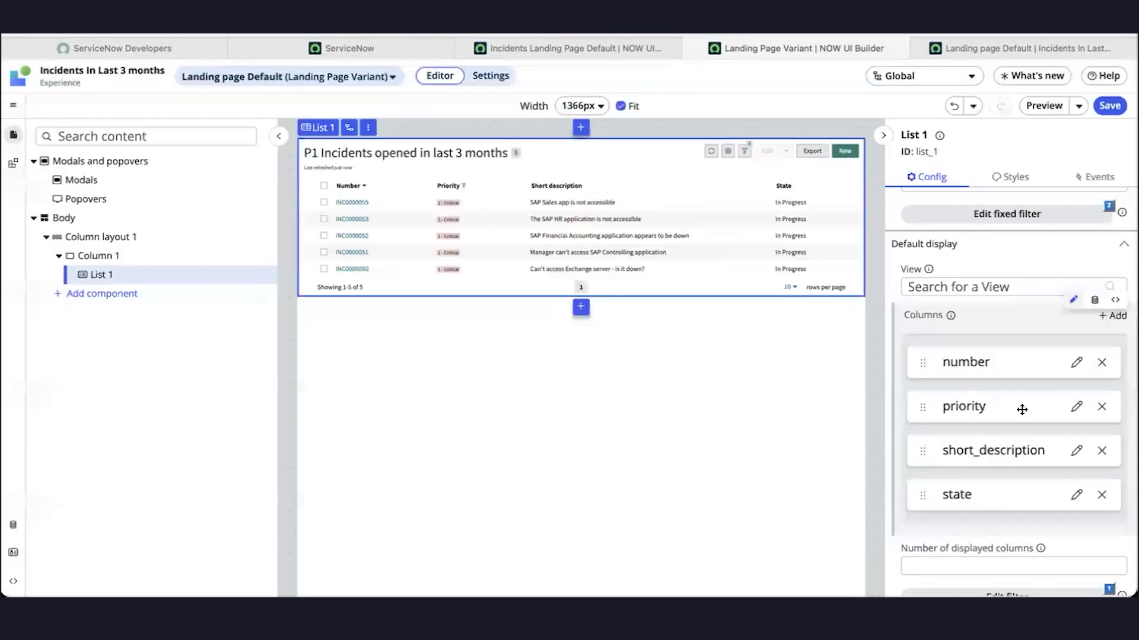
- Save the page variant with its new list columns and open the variant's preview
scroll(1022, 408, up, 2)
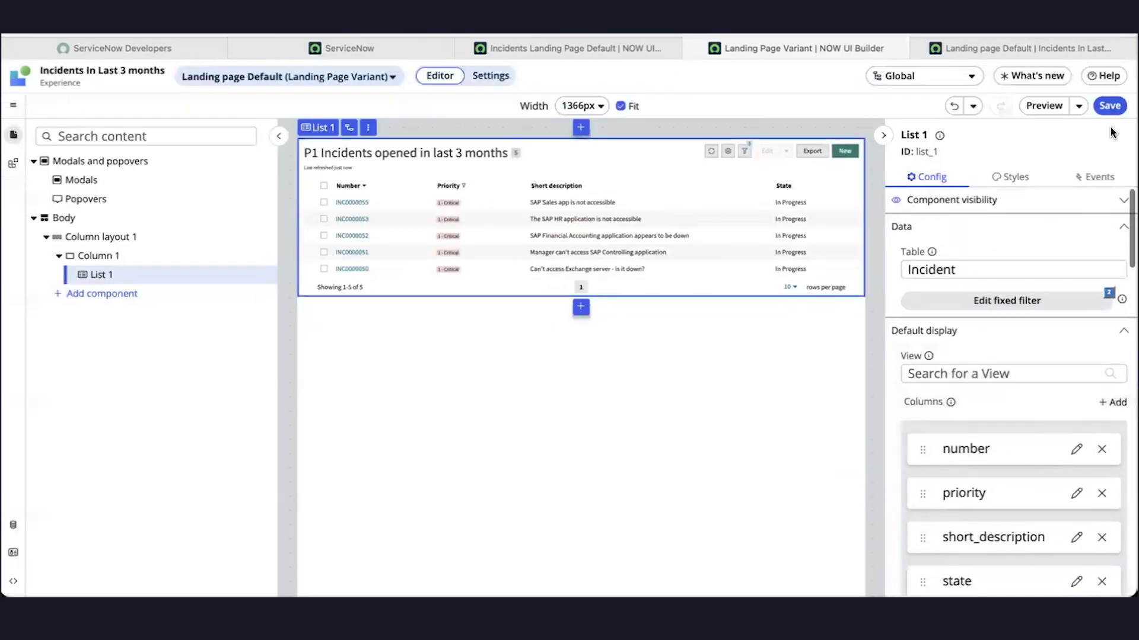
click(1107, 106)
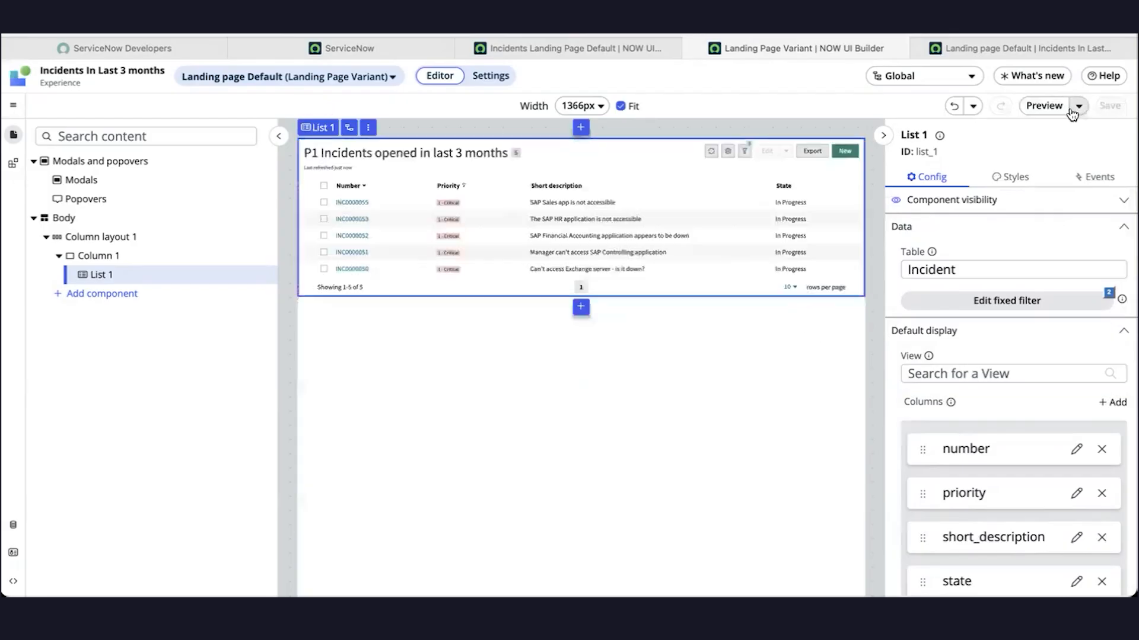
click(1041, 108)
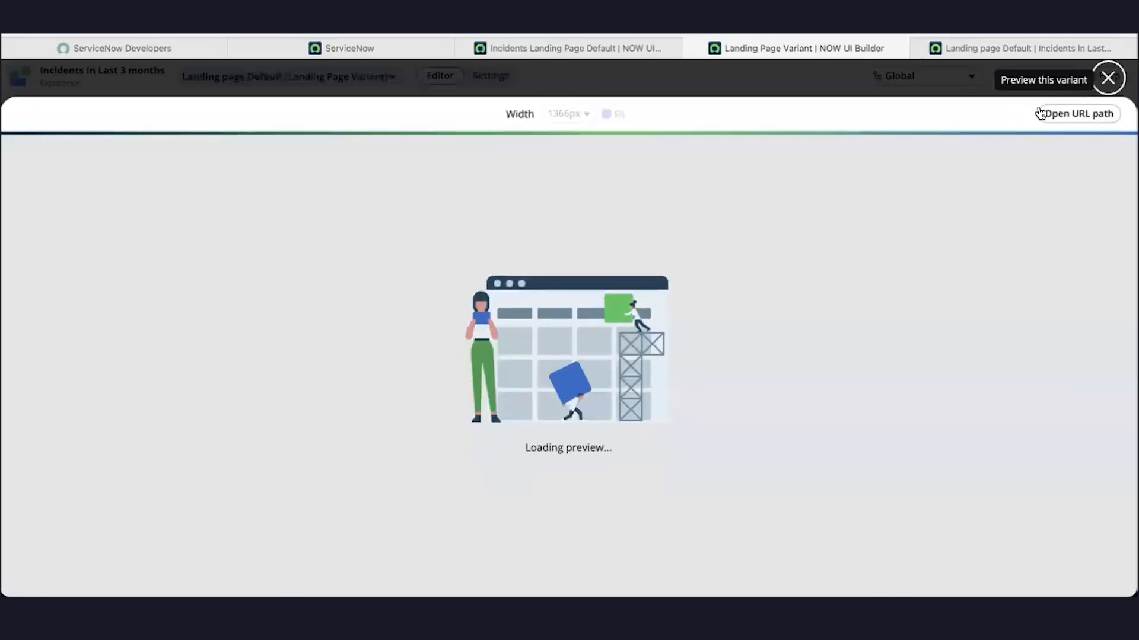
click(1048, 348)
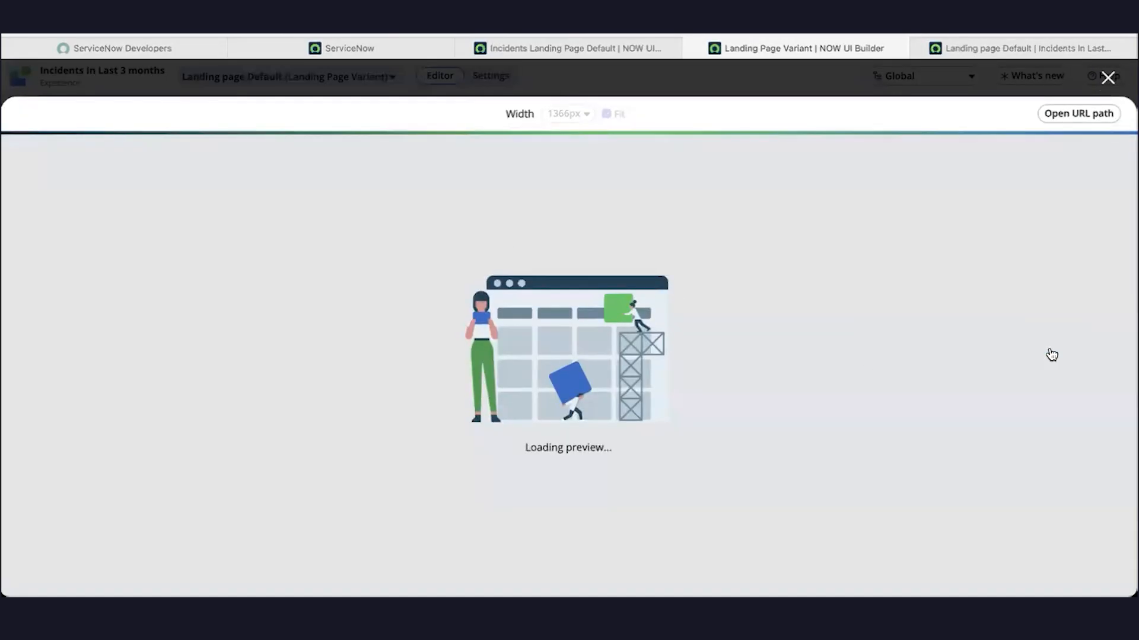